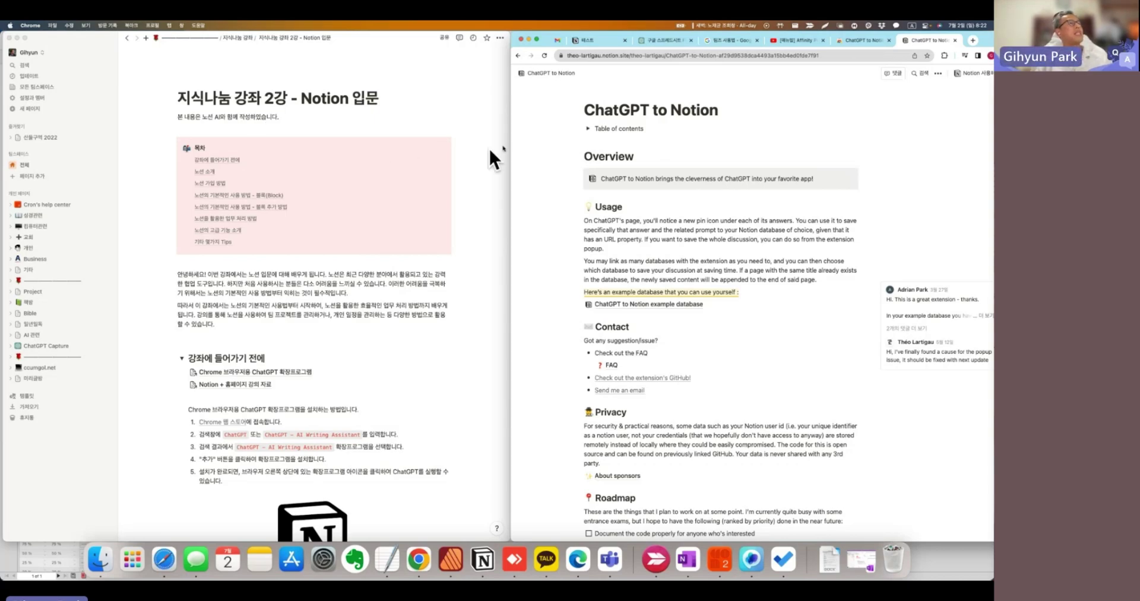
# Step: Open the 기타 page in the browser workspace and move all of its subpages out to the top level of the page list
pyautogui.click(593, 41)
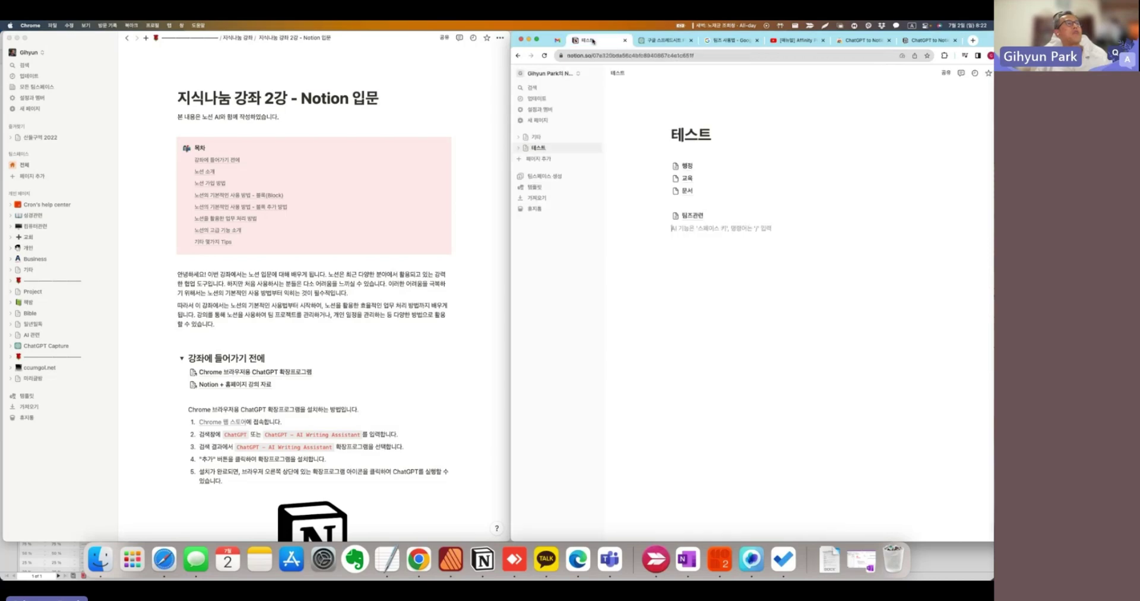
pyautogui.click(536, 137)
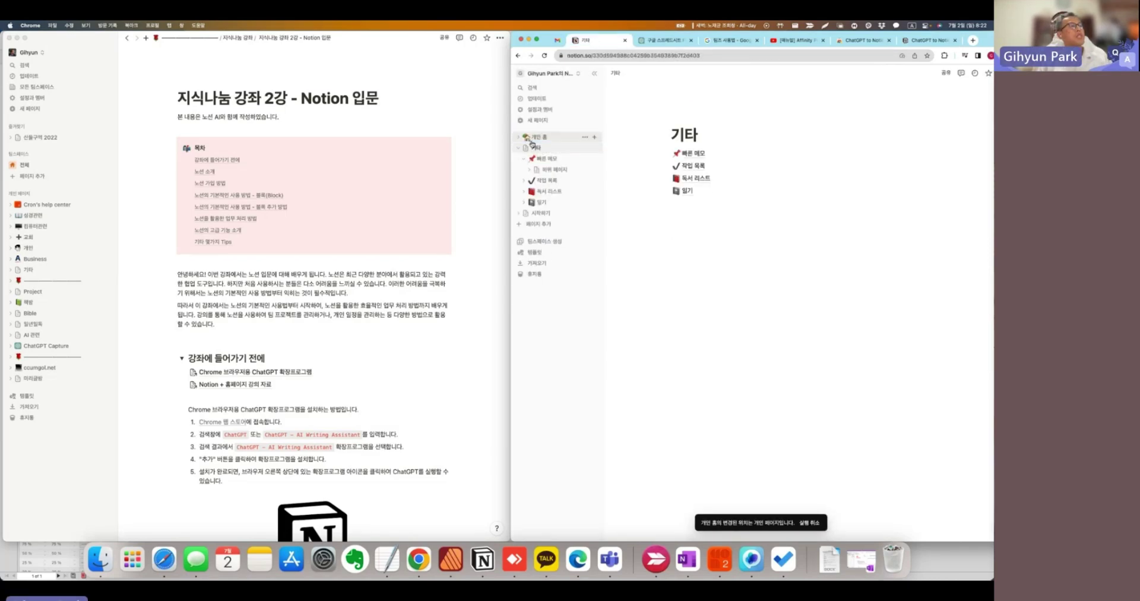
pyautogui.click(519, 158)
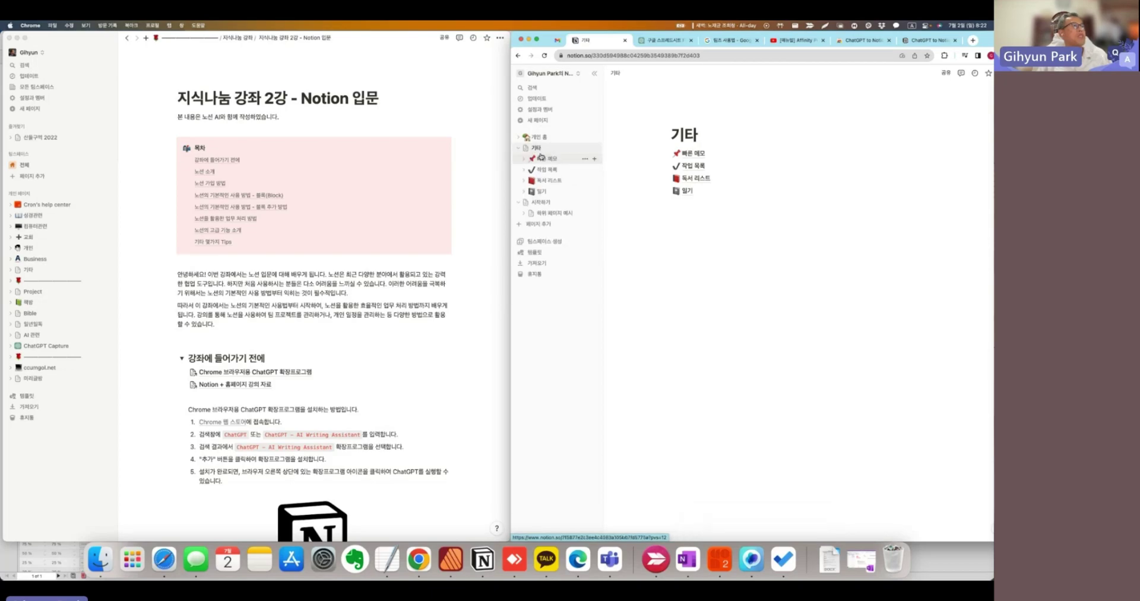
pyautogui.click(537, 159)
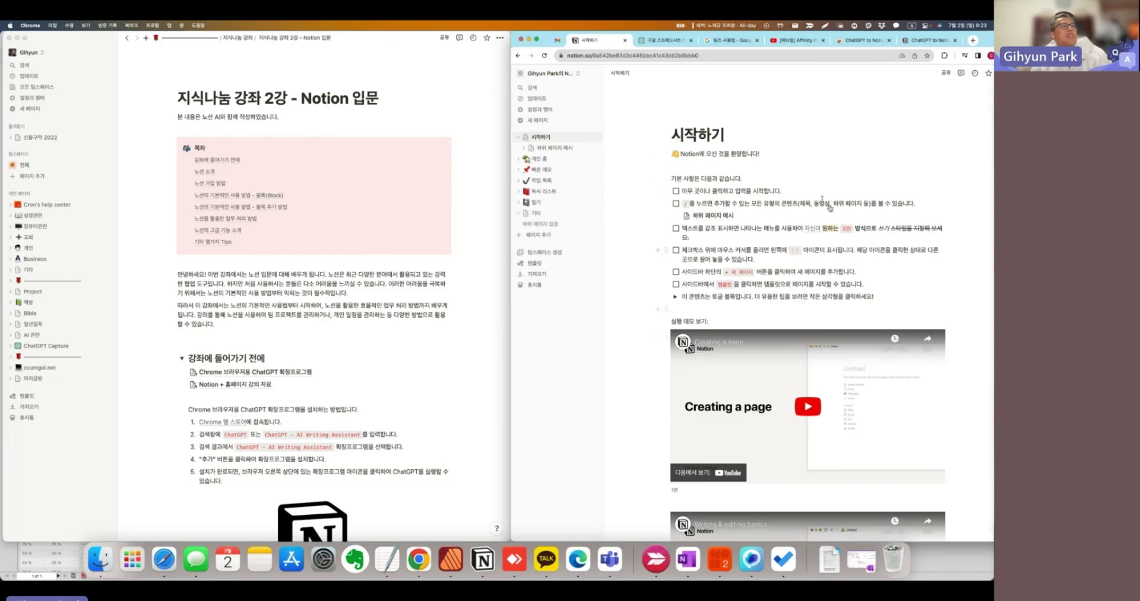
# Step: Look through the default pages 시작하기, 빠른 메모, 작업 목록, 독서 리스트 and 일기
pyautogui.scroll(-10, 853, 333)
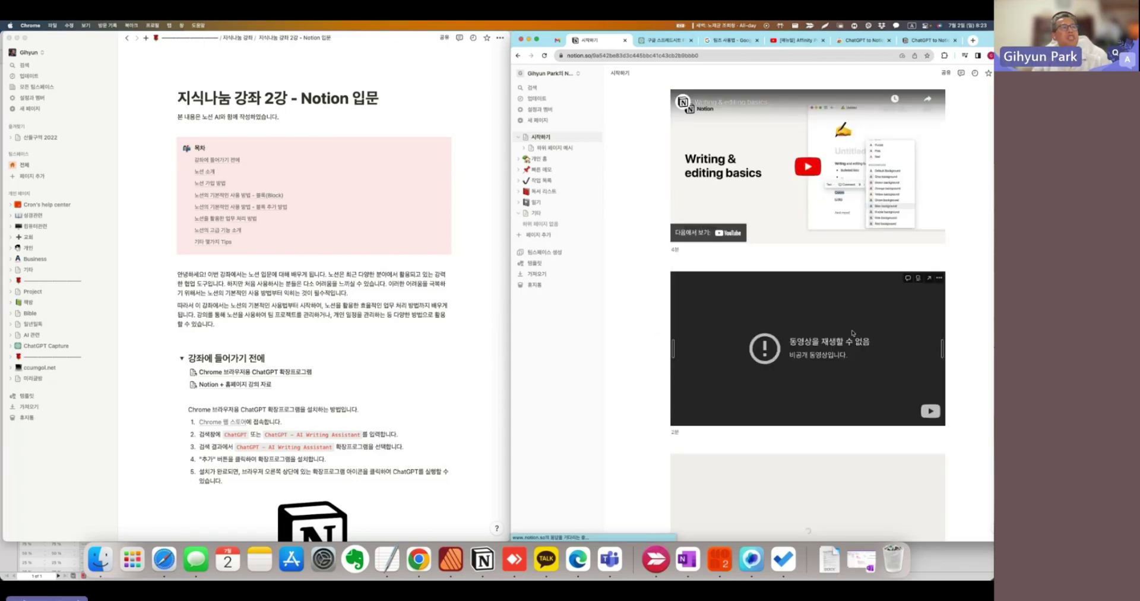
pyautogui.scroll(10, 852, 333)
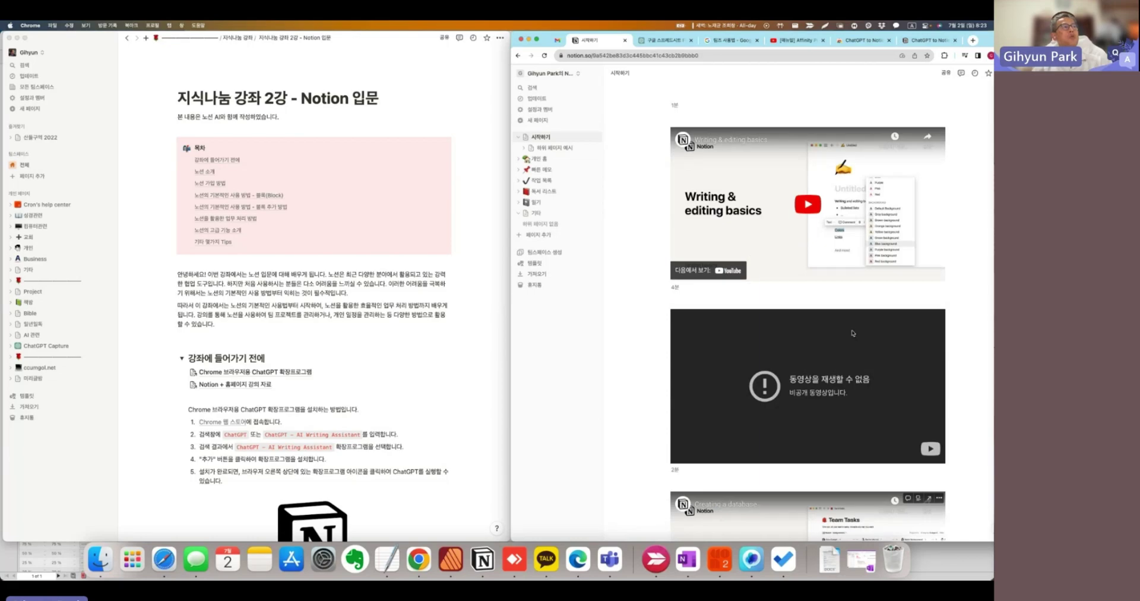
pyautogui.click(540, 159)
pyautogui.click(541, 171)
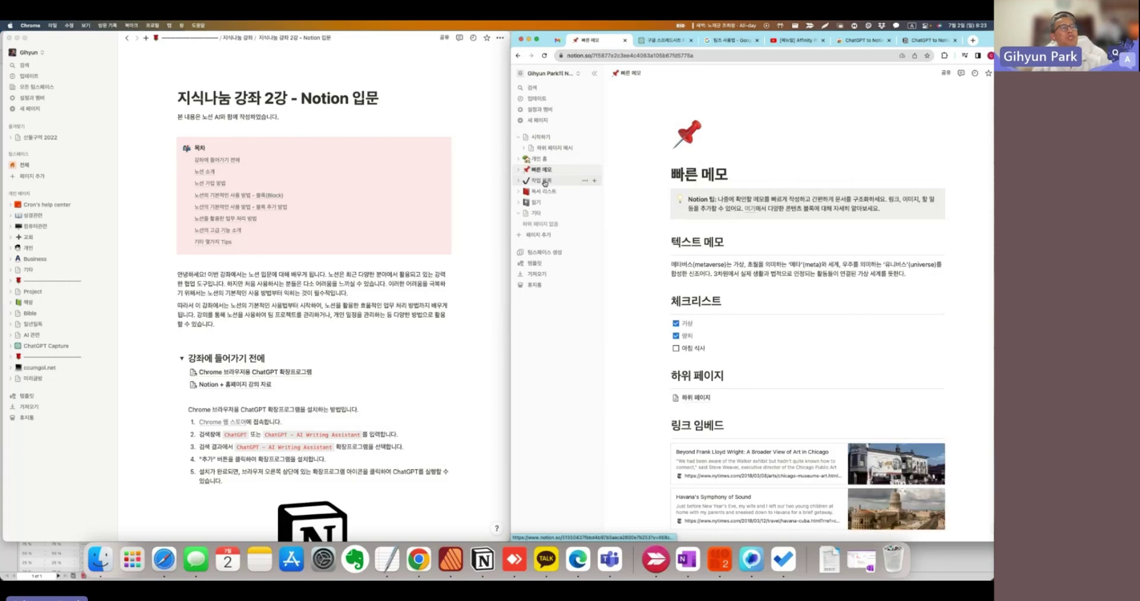
pyautogui.click(544, 181)
pyautogui.click(546, 192)
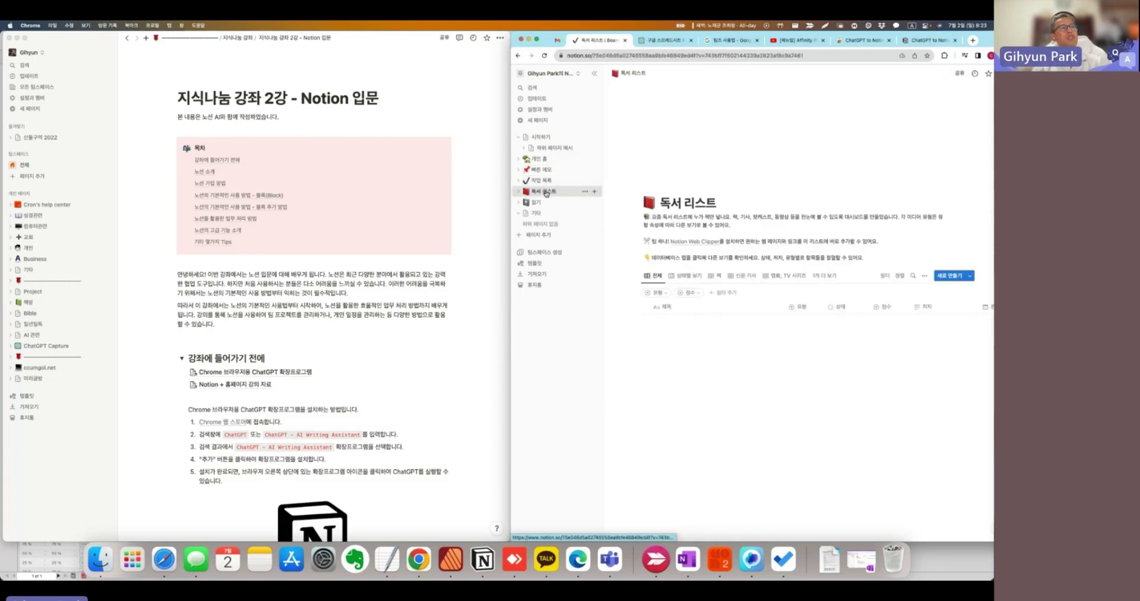
pyautogui.click(541, 202)
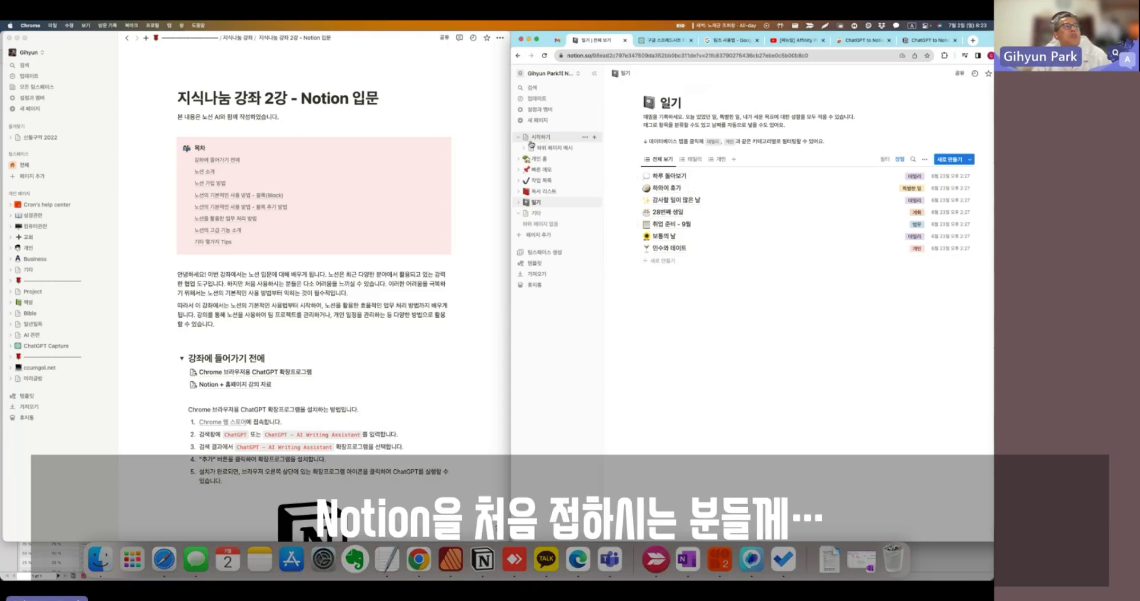
# Step: Move the pages 시작하기, 개인 홈, 빠른 메모, 작업 목록, 독서 리스트 and 일기 into the 기타 page as subpages
pyautogui.click(536, 214)
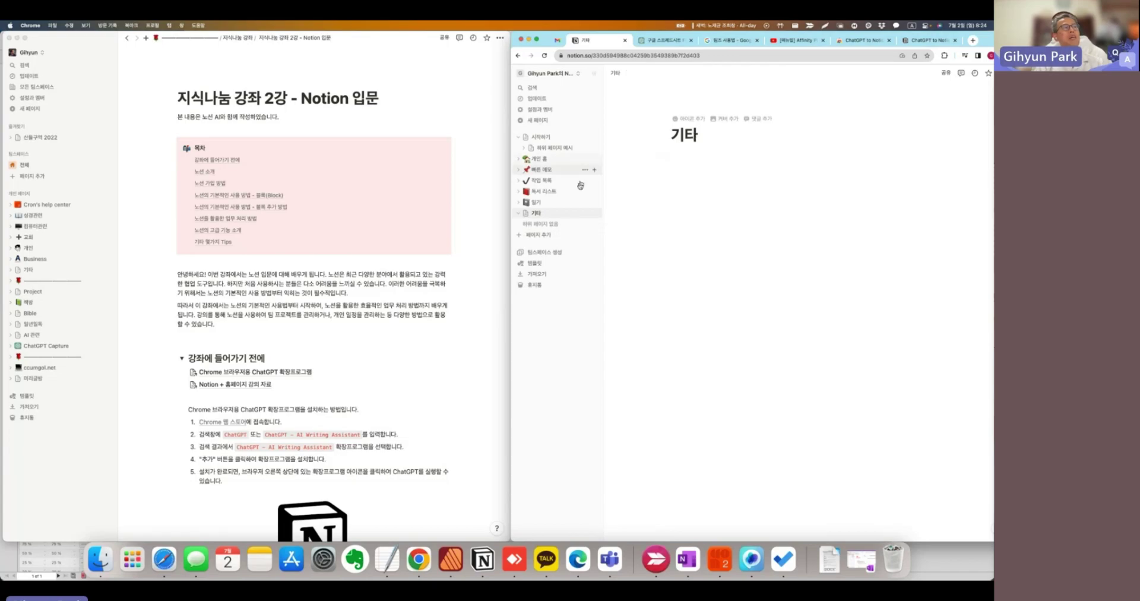
pyautogui.click(702, 138)
pyautogui.moveTo(702, 138); pyautogui.dragTo(671, 134)
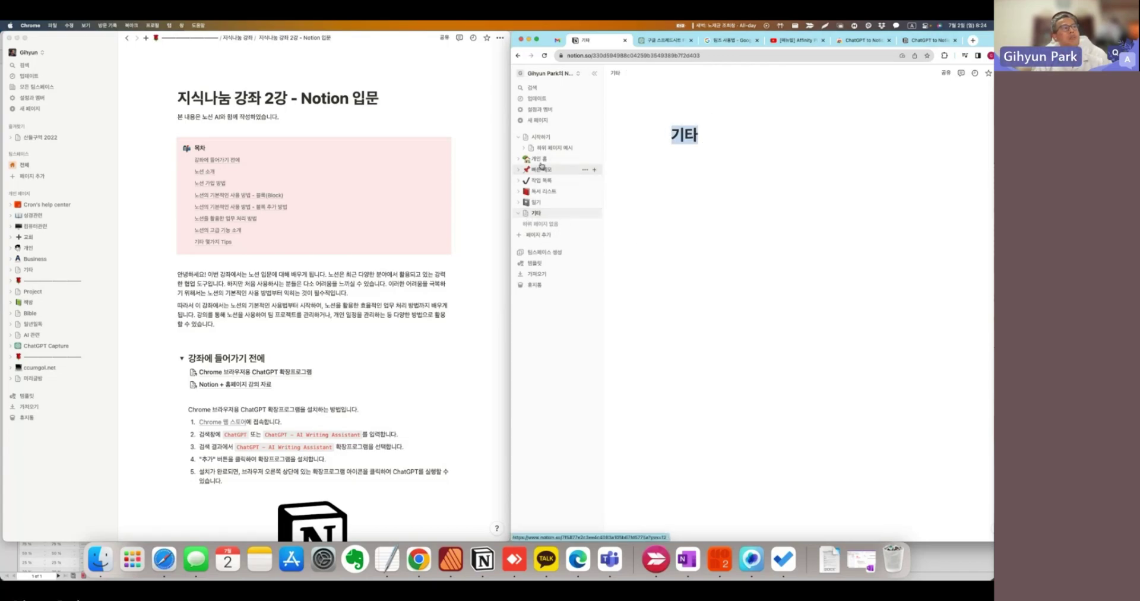
pyautogui.moveTo(538, 141); pyautogui.dragTo(539, 190)
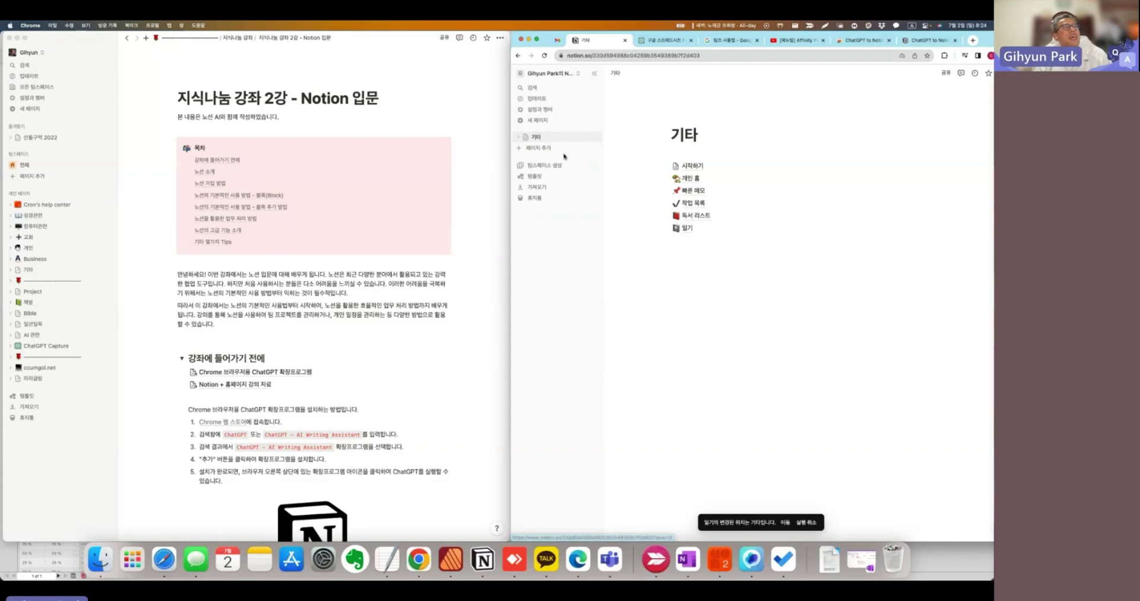
pyautogui.click(696, 337)
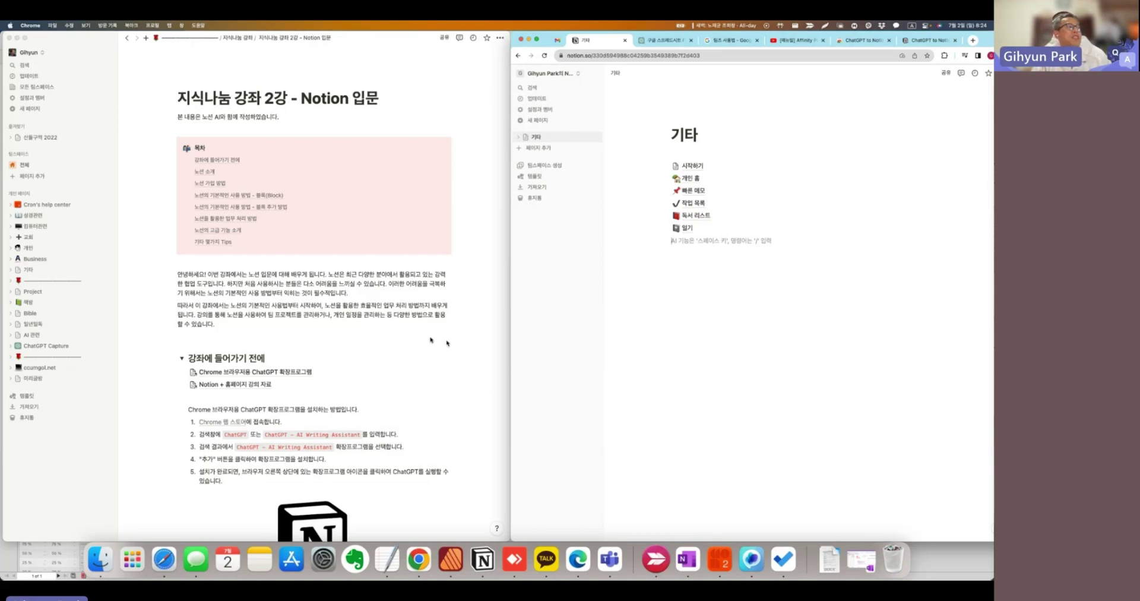
# Step: Copy the published web link of the lecture page 지식나눔 강좌 2강 - Notion 입문 in the Notion desktop app
pyautogui.scroll(-4, 448, 342)
pyautogui.scroll(3, 447, 342)
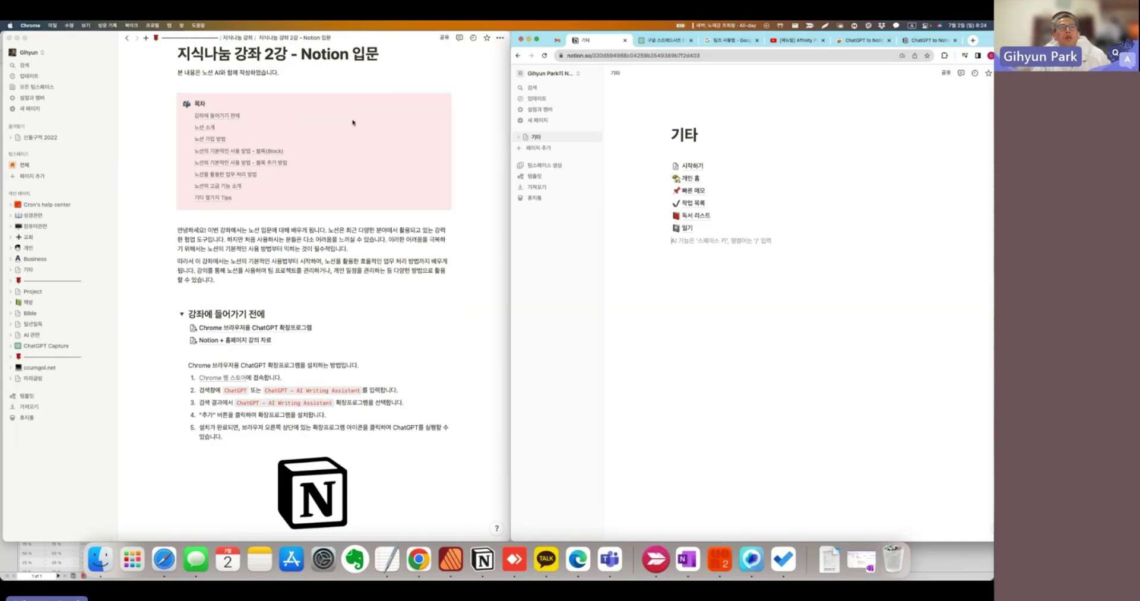
pyautogui.scroll(-3, 362, 127)
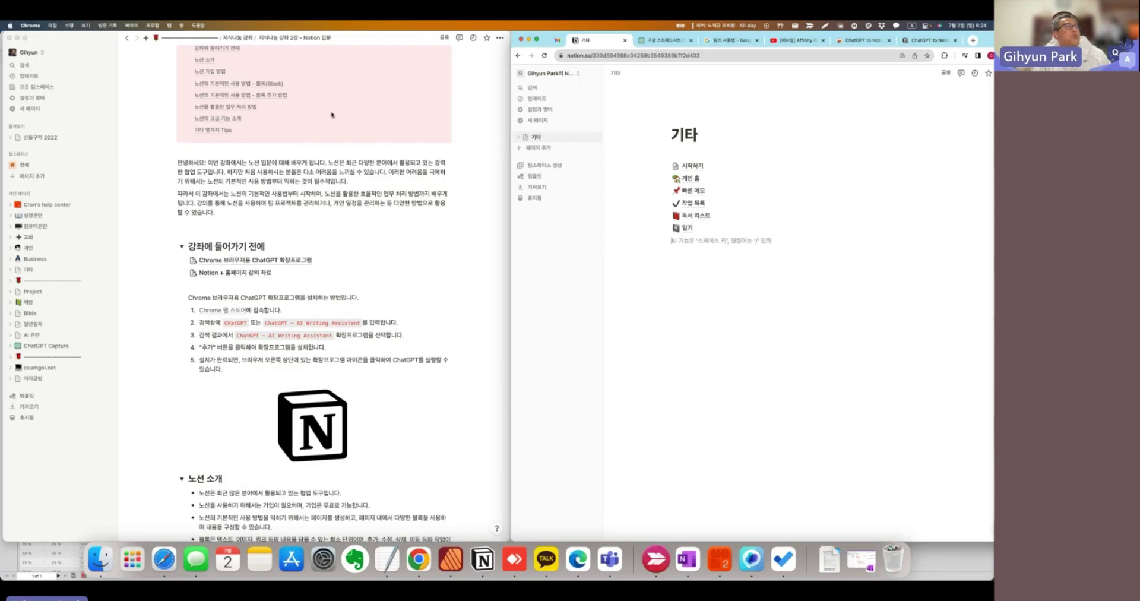
pyautogui.scroll(4, 362, 127)
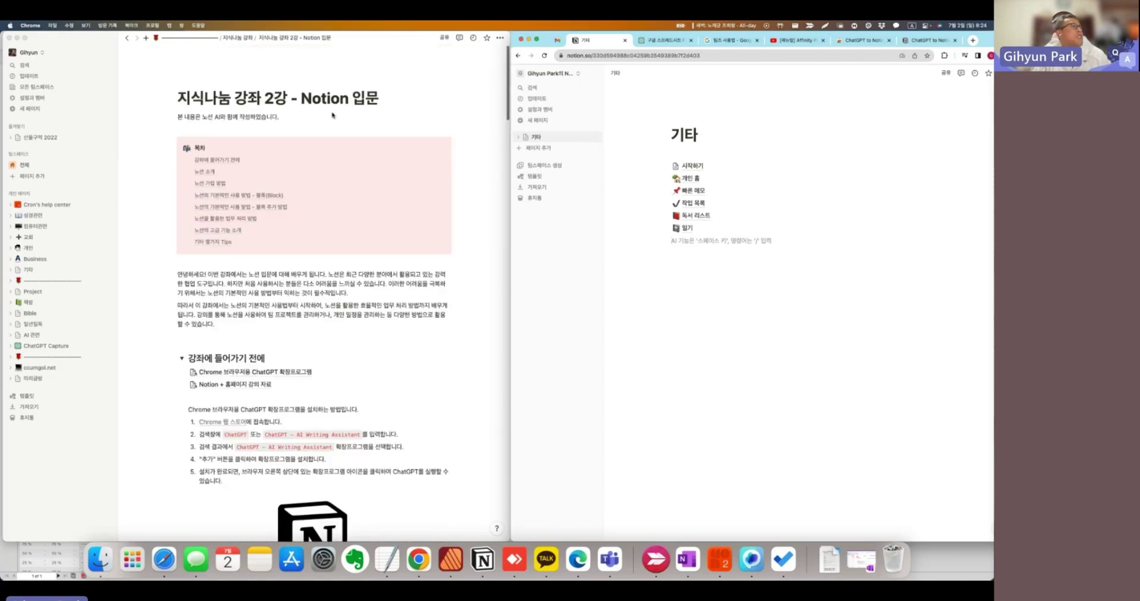
pyautogui.click(444, 38)
pyautogui.click(343, 54)
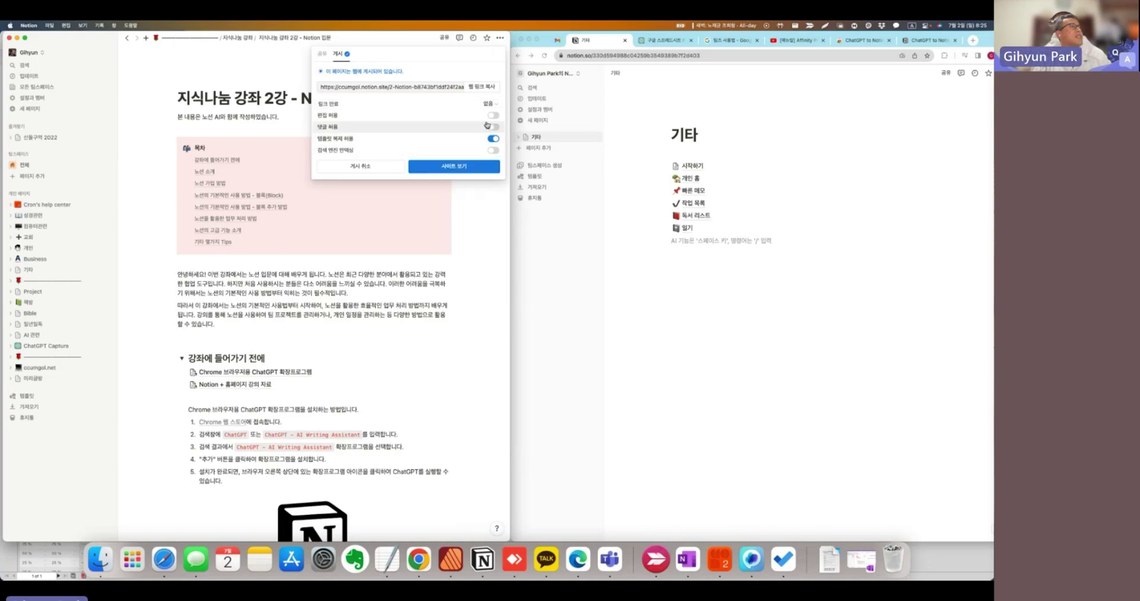
pyautogui.click(482, 86)
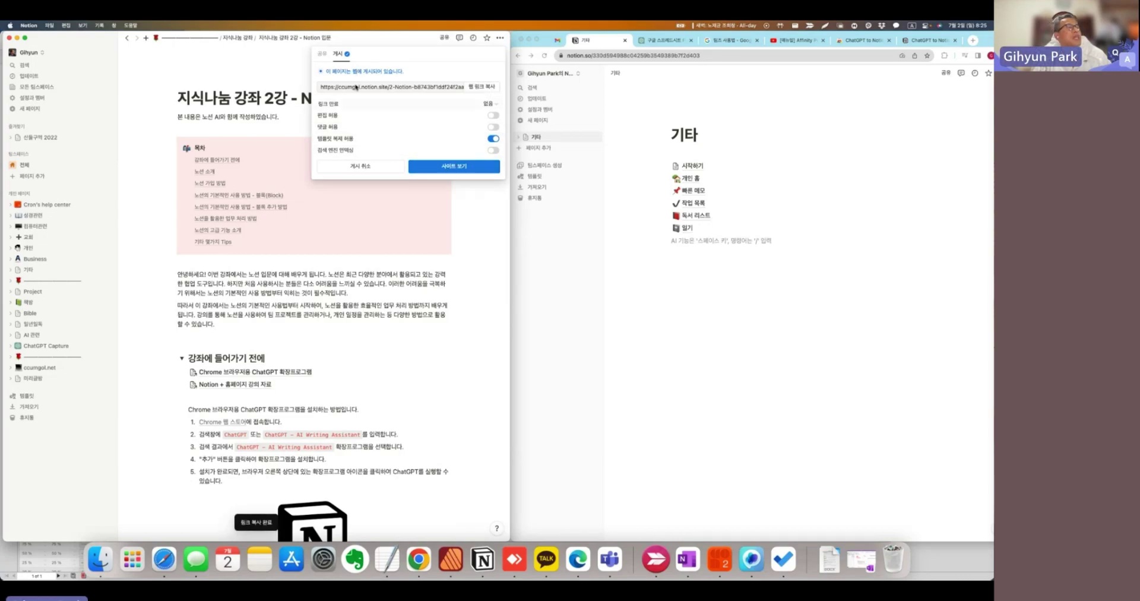
pyautogui.click(264, 69)
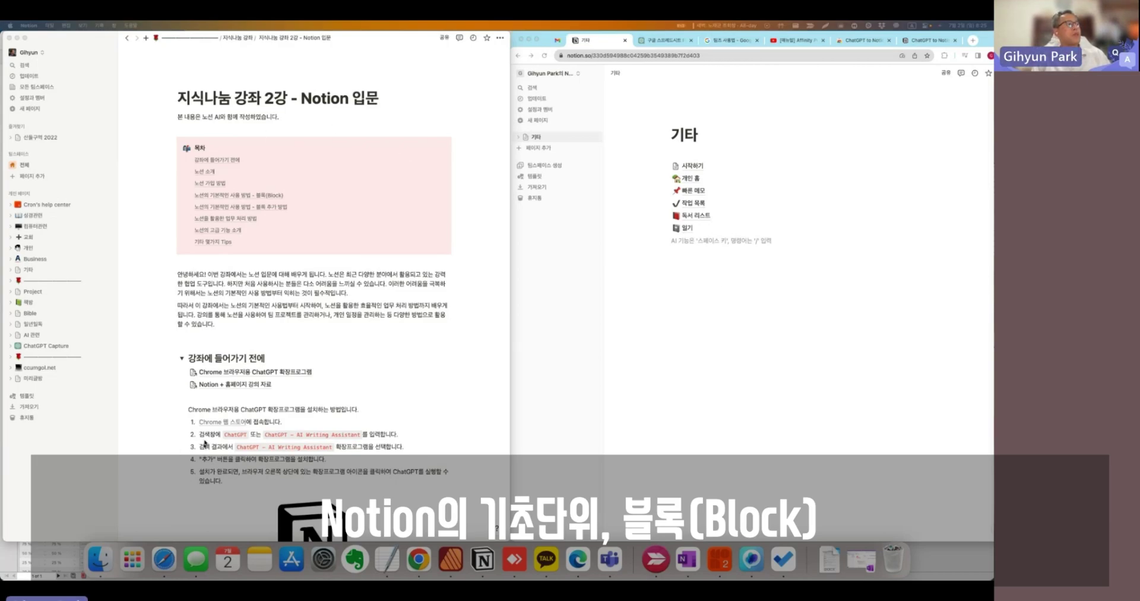
# Step: Collapse the lecture sections from 강좌에 들어가기 전에 through 블록(Block), and highlight the page title and the line beneath it
pyautogui.click(181, 359)
pyautogui.click(181, 359)
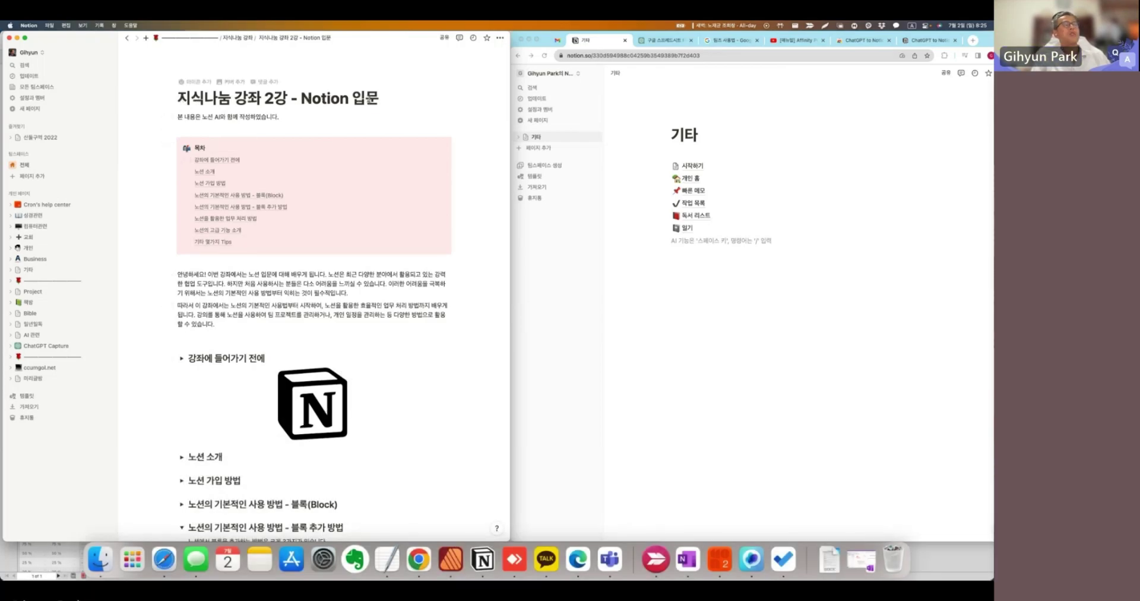
pyautogui.moveTo(379, 97); pyautogui.dragTo(177, 96)
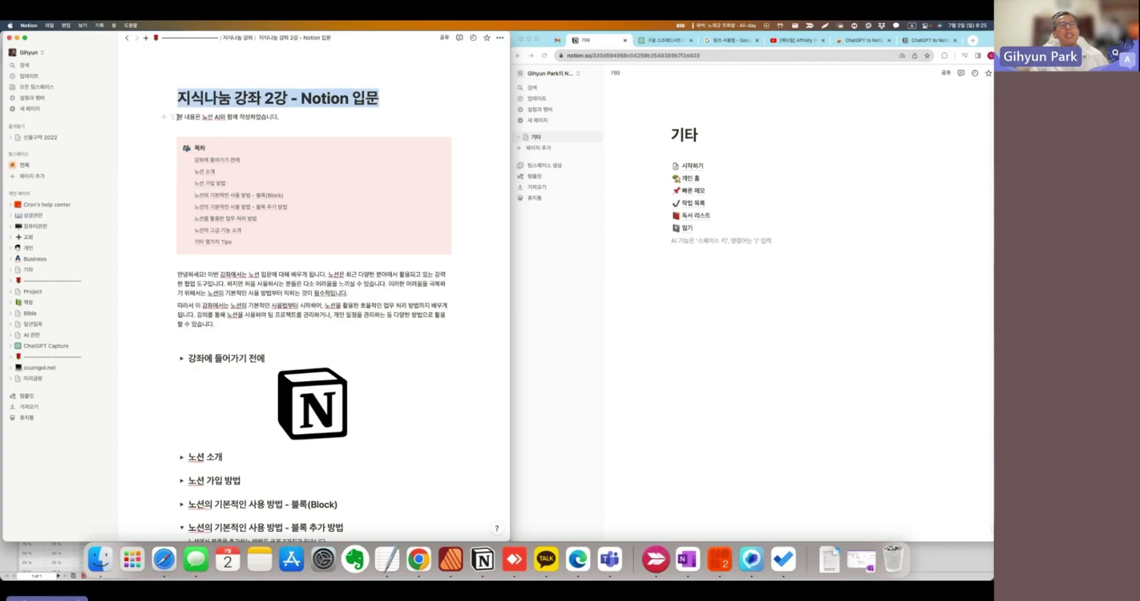
pyautogui.click(178, 117)
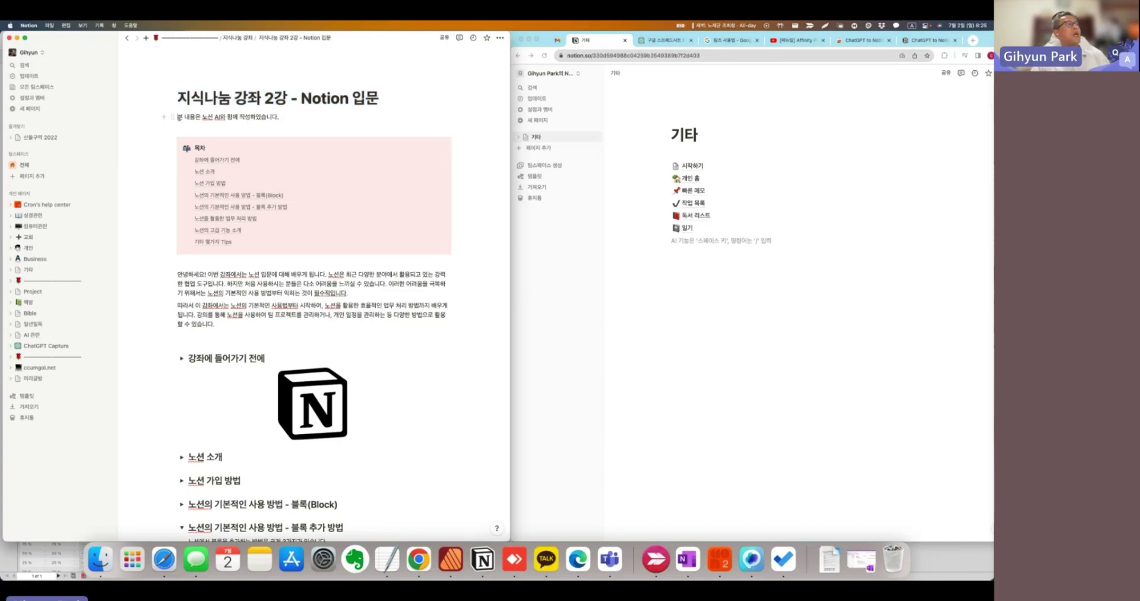
pyautogui.moveTo(178, 116); pyautogui.dragTo(278, 120)
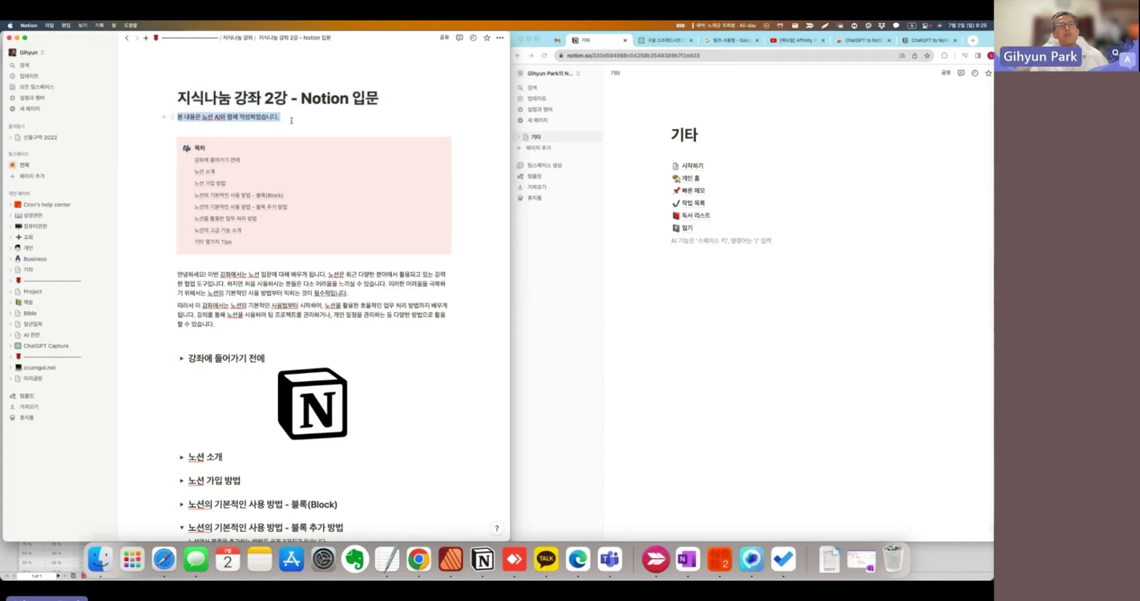
pyautogui.moveTo(291, 121); pyautogui.dragTo(293, 120)
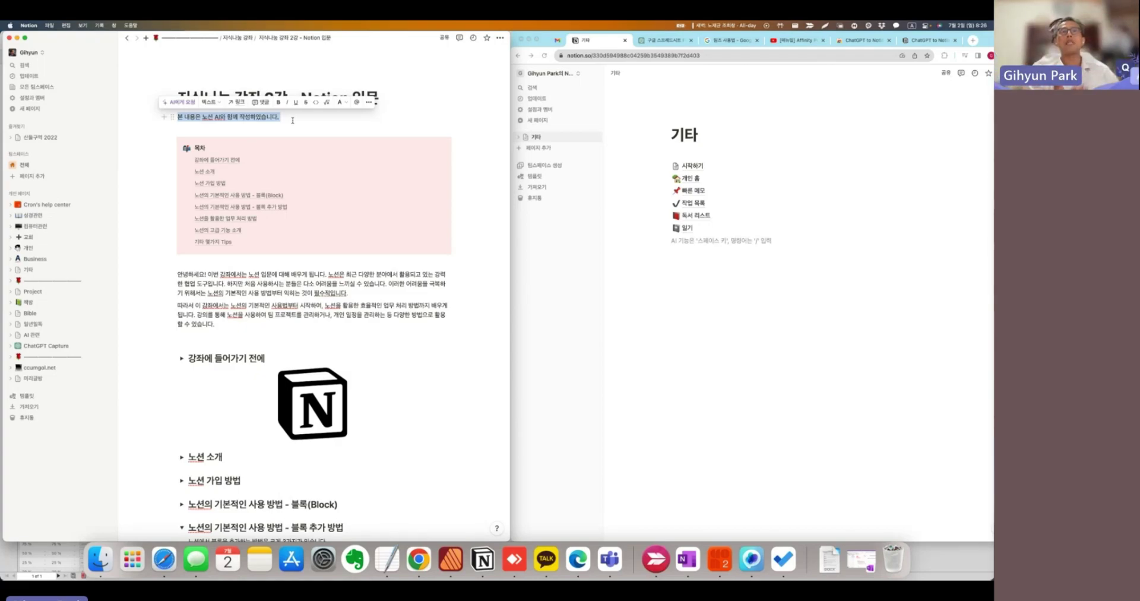
# Step: Expand the section 노션의 기본적인 사용 방법 - 블록(Block) and examine its list of block types and the labelled example page
pyautogui.scroll(-10, 465, 229)
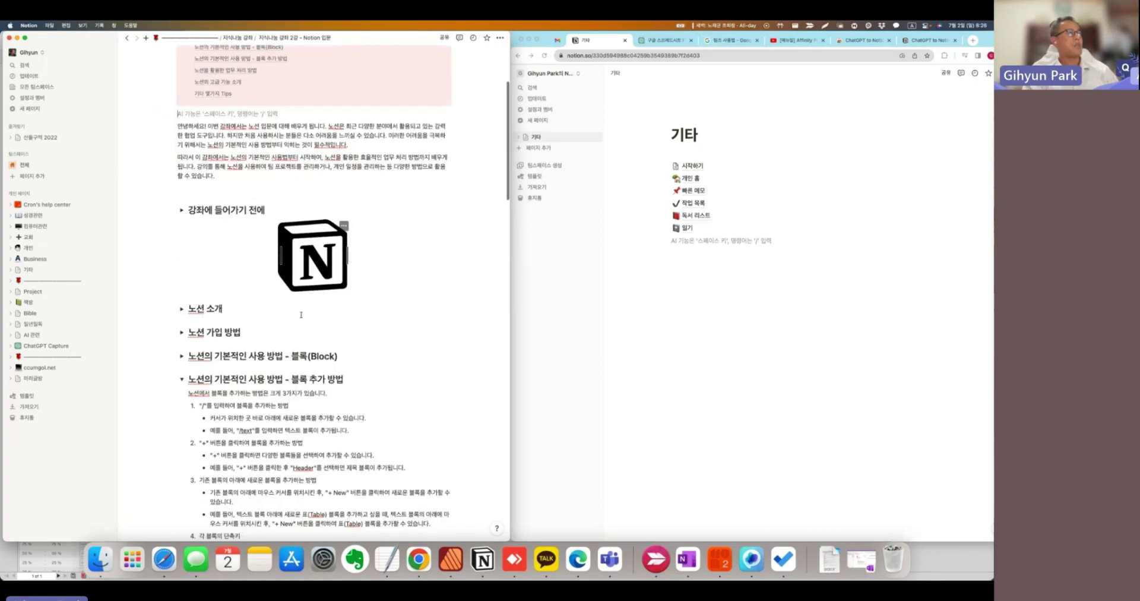
pyautogui.scroll(2, 301, 314)
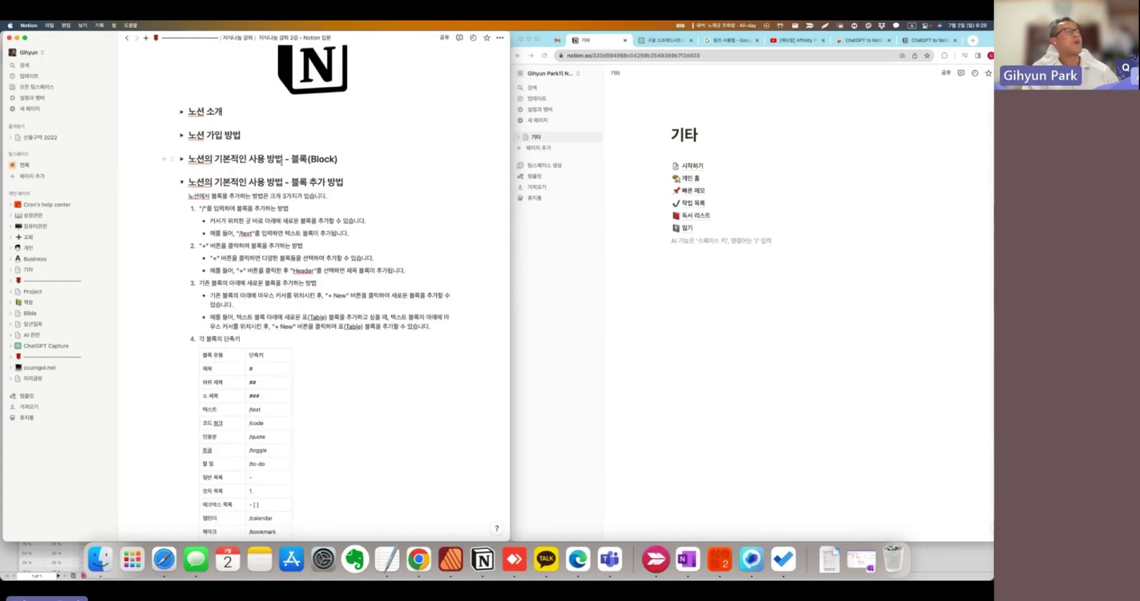
pyautogui.click(182, 160)
pyautogui.scroll(-15, 285, 230)
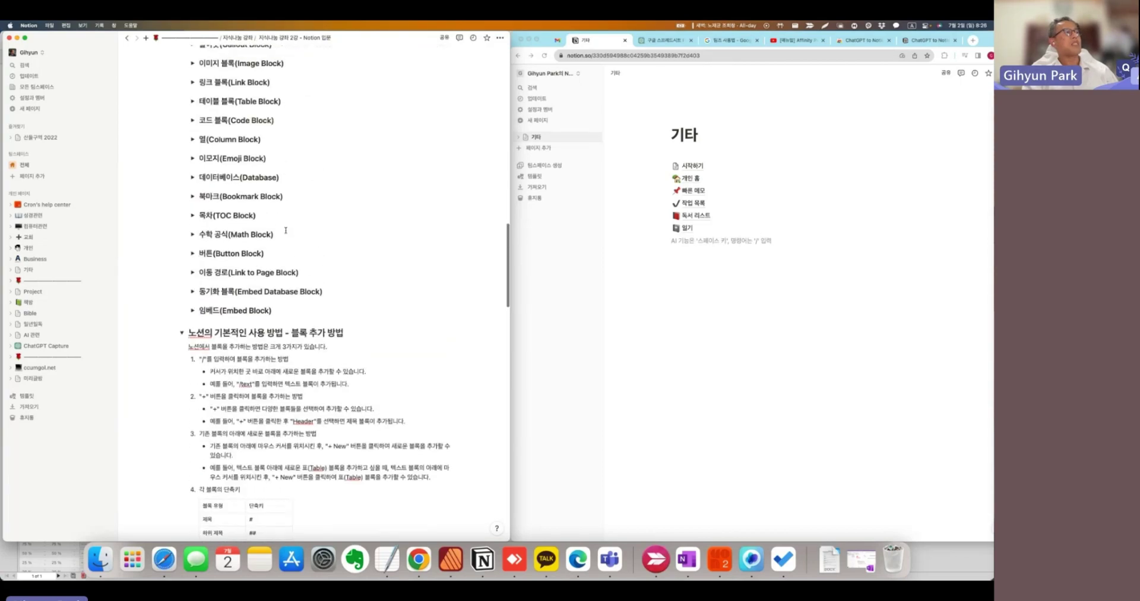
pyautogui.scroll(8, 286, 230)
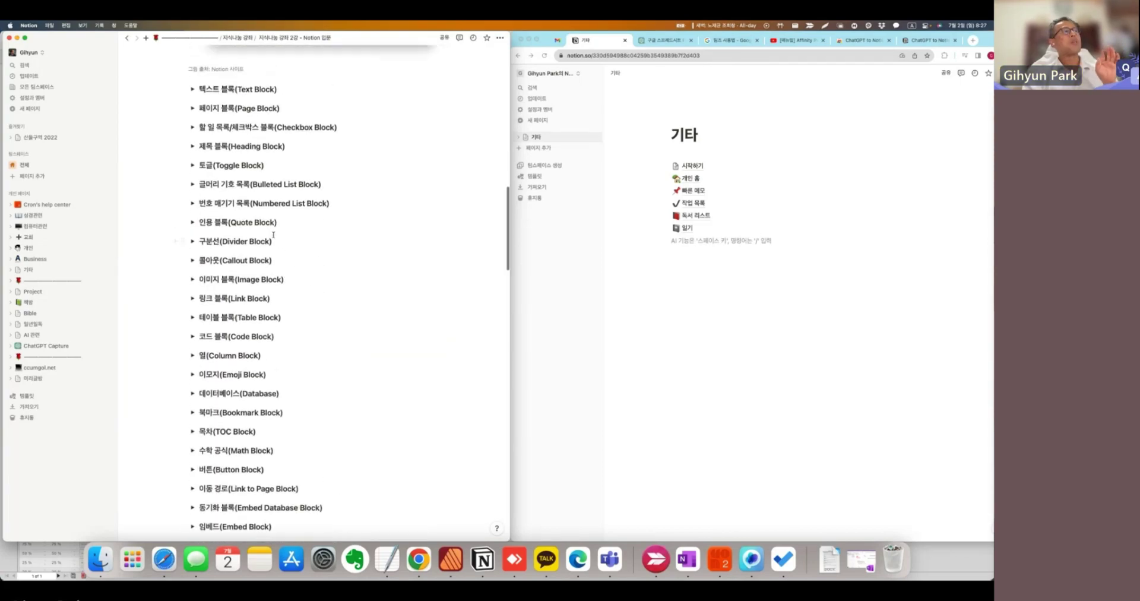
pyautogui.scroll(-1, 273, 234)
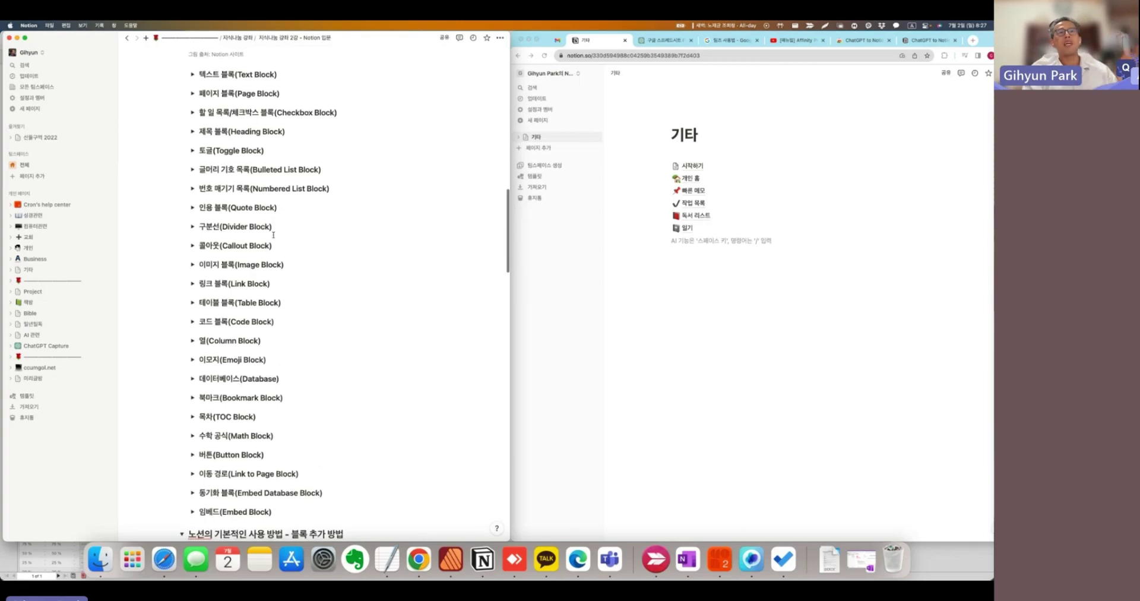
pyautogui.scroll(1, 273, 234)
pyautogui.scroll(10, 273, 234)
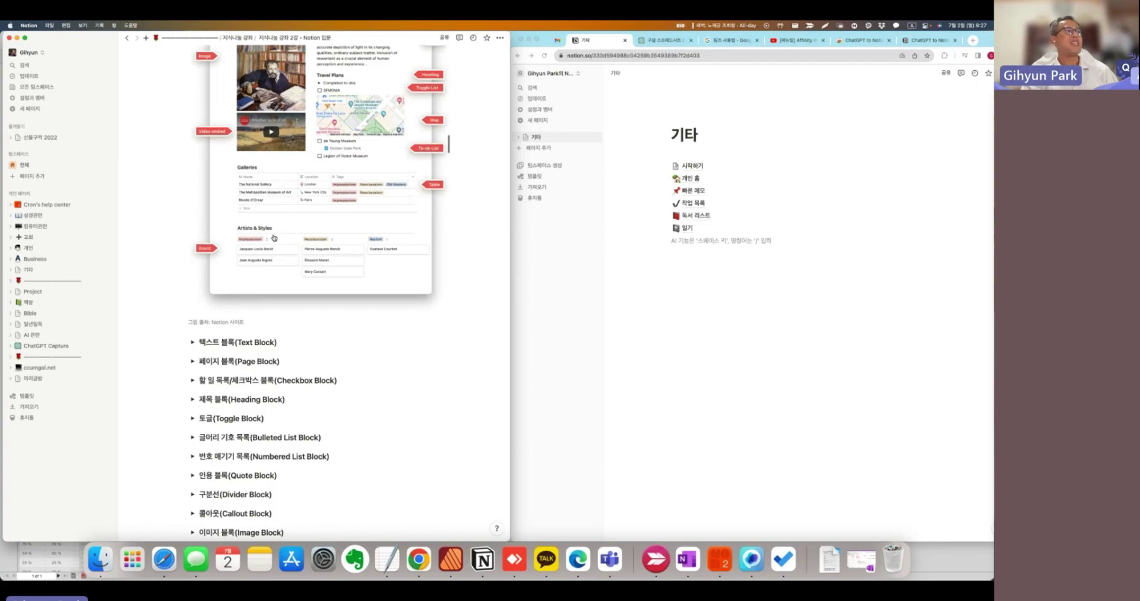
pyautogui.scroll(6, 273, 235)
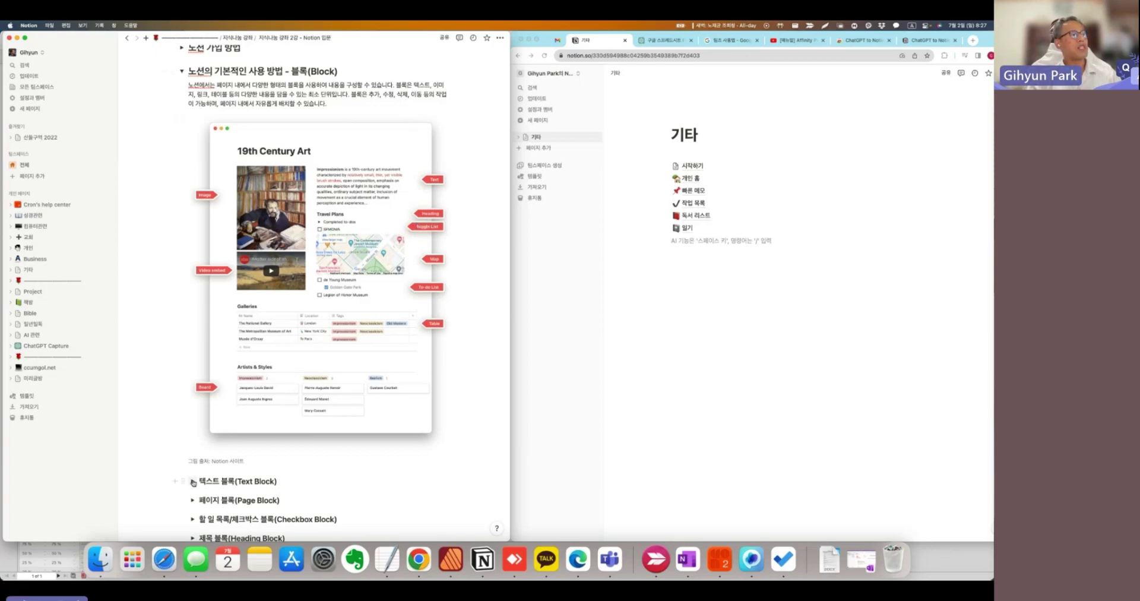
# Step: Expand and collapse the 텍스트 블록(Text Block) toggle, and review the 19th Century Art example and the block list below it
pyautogui.click(193, 481)
pyautogui.click(193, 482)
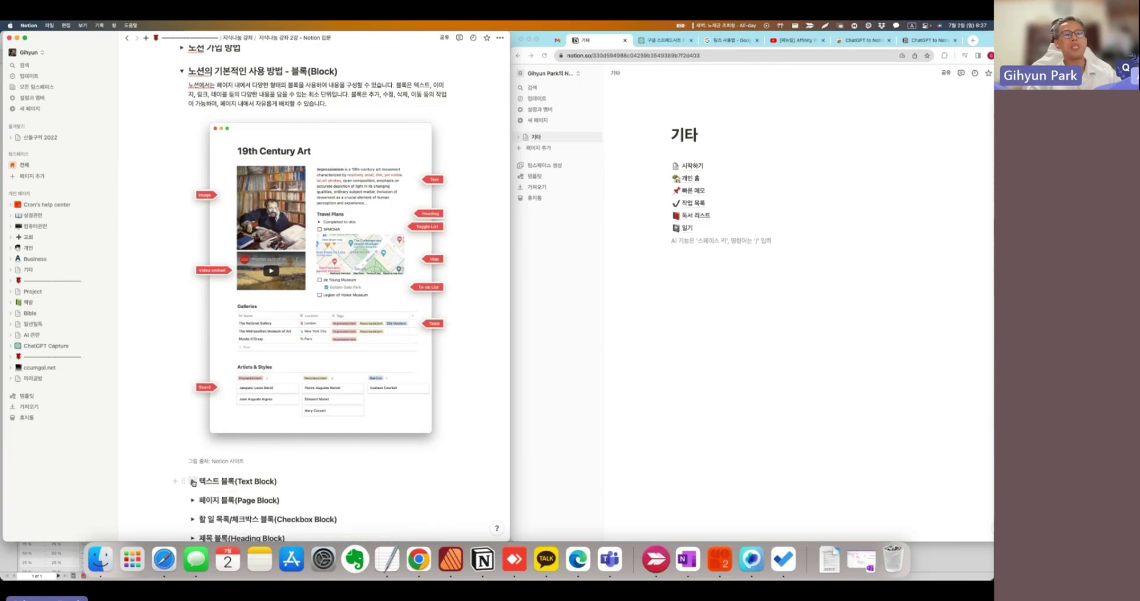
pyautogui.scroll(-2, 193, 482)
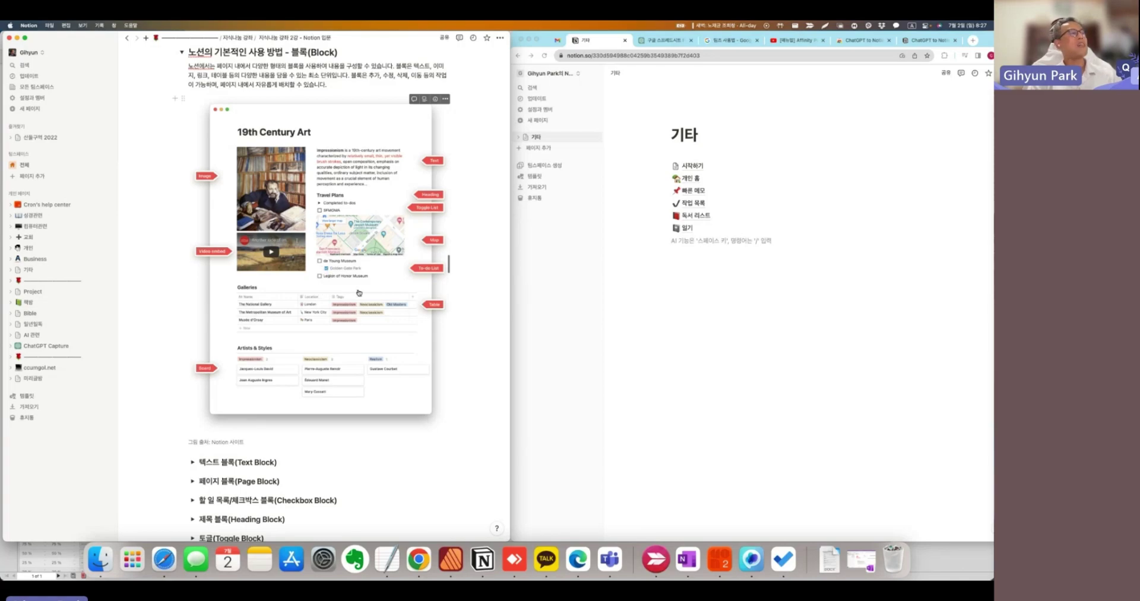
pyautogui.scroll(-2, 441, 249)
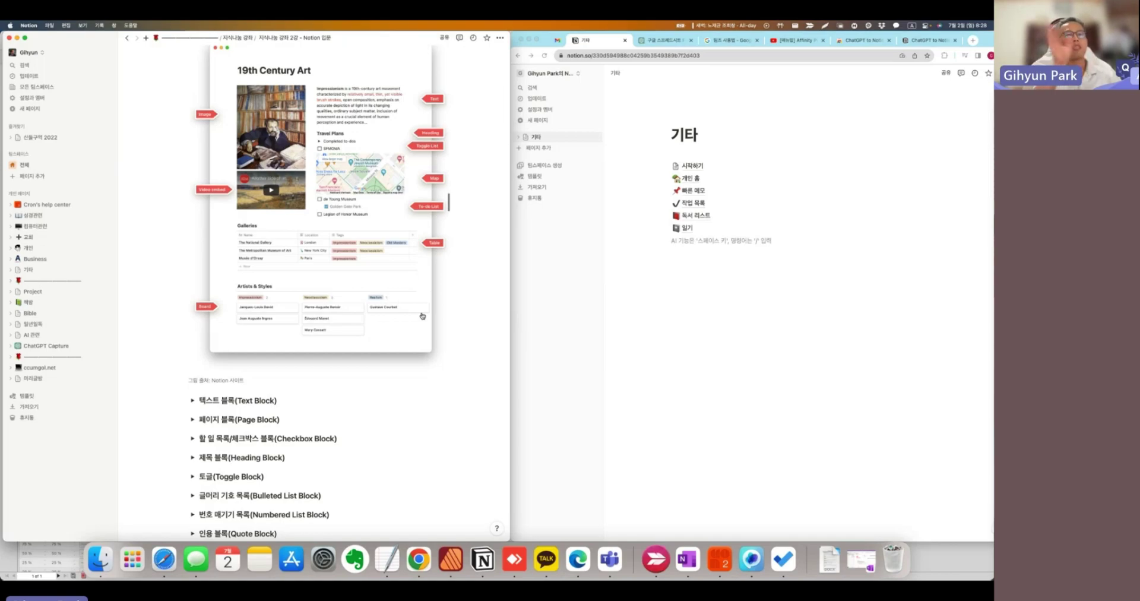
pyautogui.scroll(-5, 422, 316)
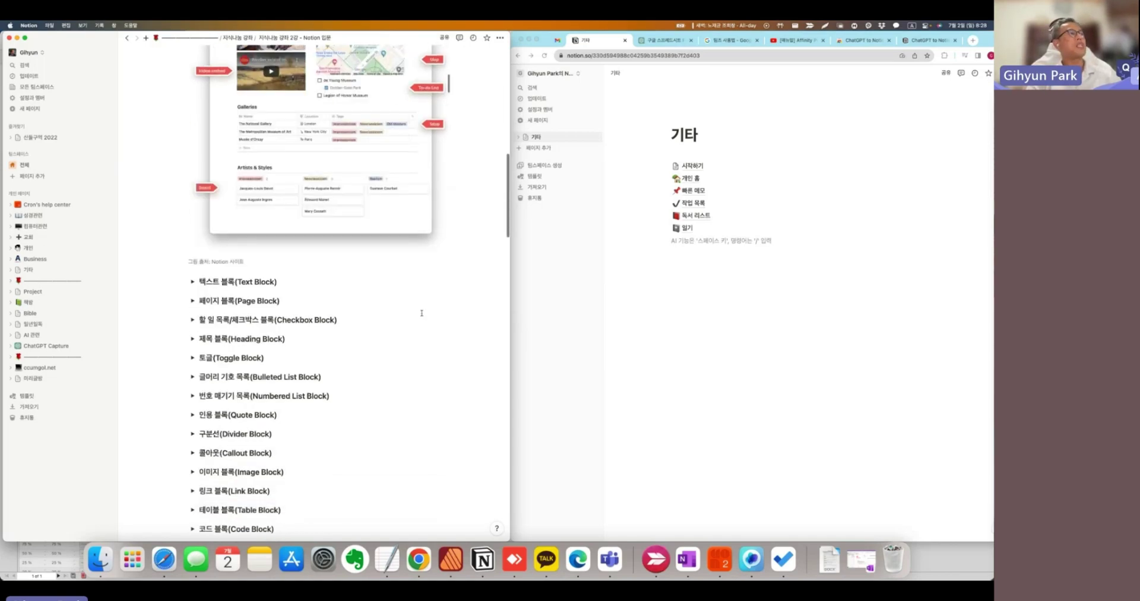
# Step: Move the line 본 내용은 노션 AI와 함께 작성하였습니다. below the introduction paragraphs and back under the page title
pyautogui.scroll(8, 419, 326)
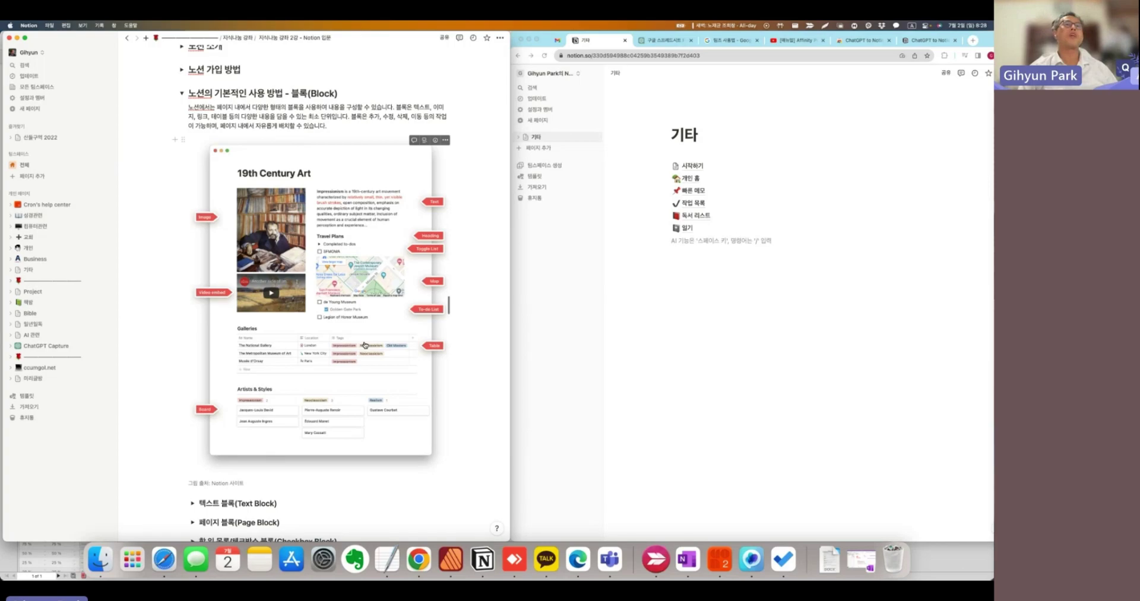
pyautogui.scroll(5, 304, 294)
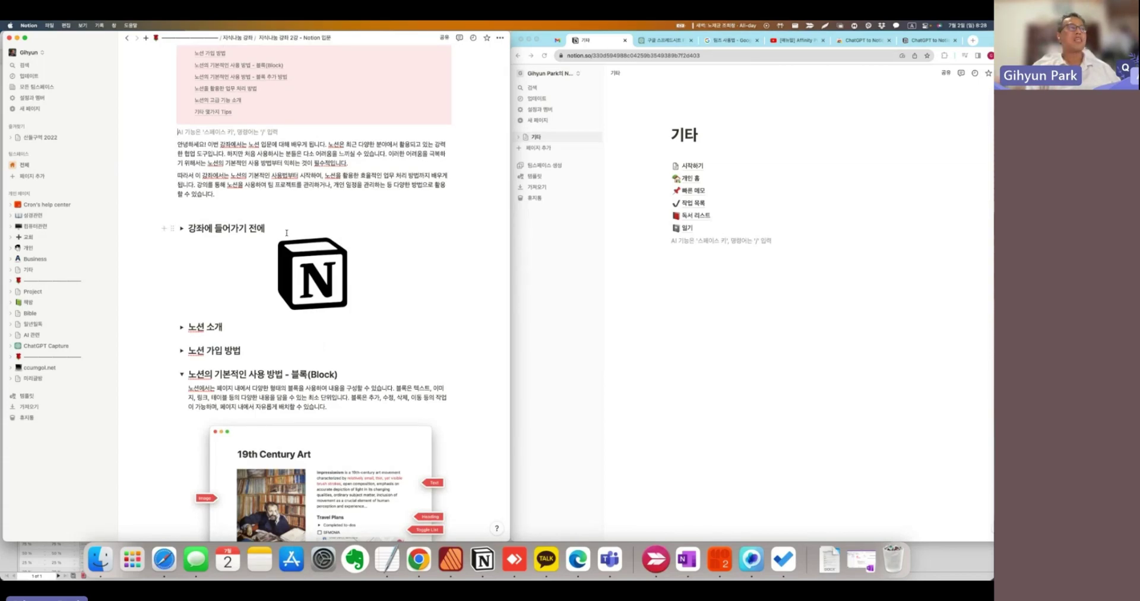
pyautogui.scroll(3, 283, 227)
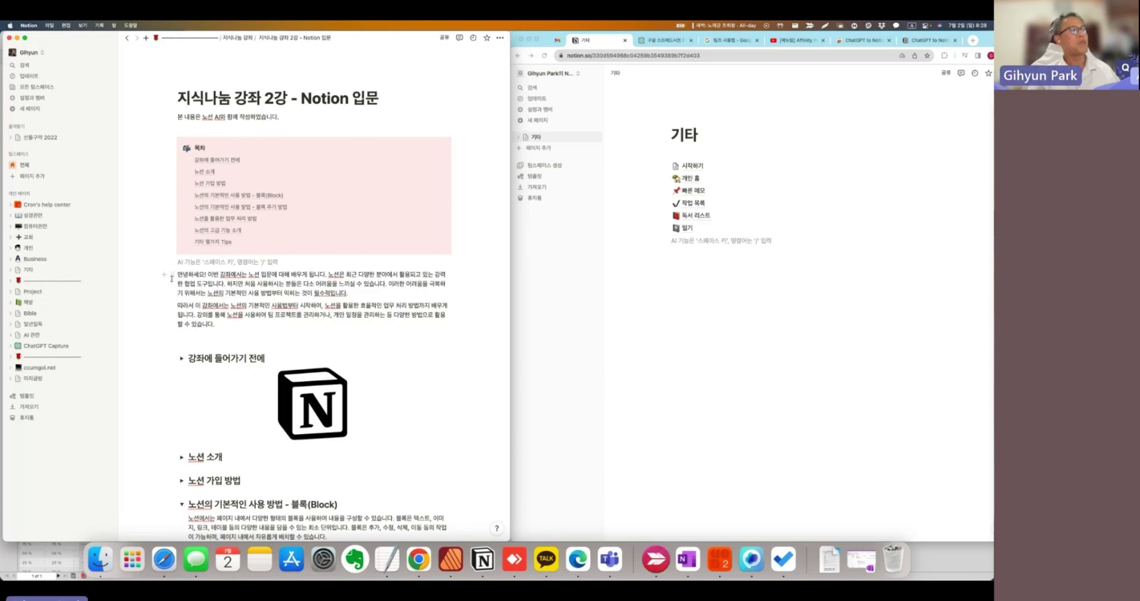
pyautogui.moveTo(172, 278)
pyautogui.mouseDown()
pyautogui.moveTo(172, 333)
pyautogui.moveTo(171, 272)
pyautogui.moveTo(173, 328)
pyautogui.moveTo(175, 292)
pyautogui.mouseUp()
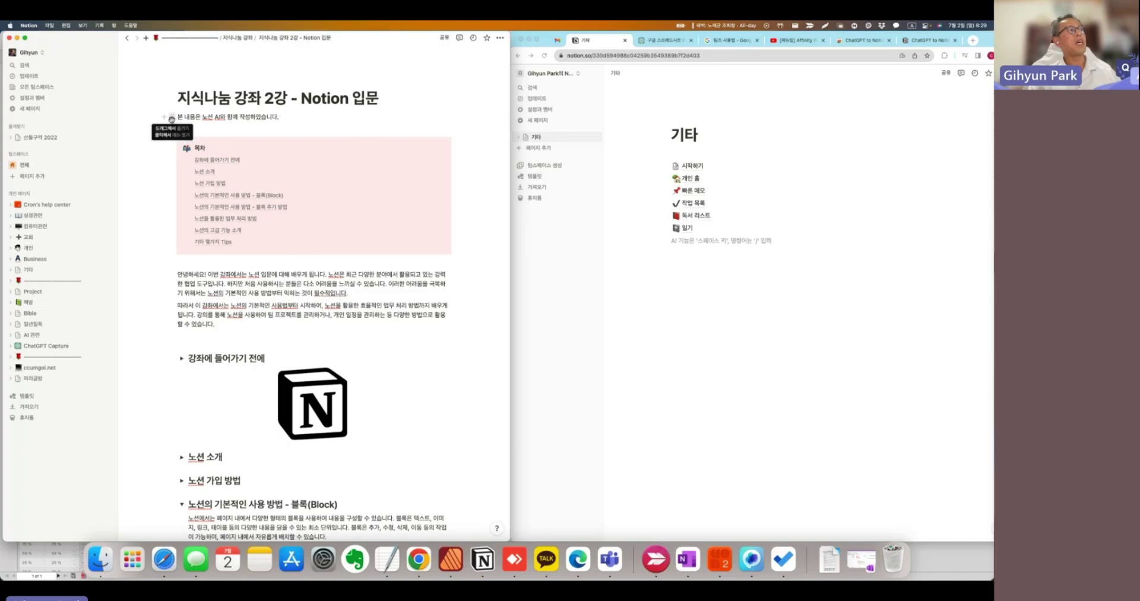
pyautogui.moveTo(173, 117); pyautogui.dragTo(209, 343)
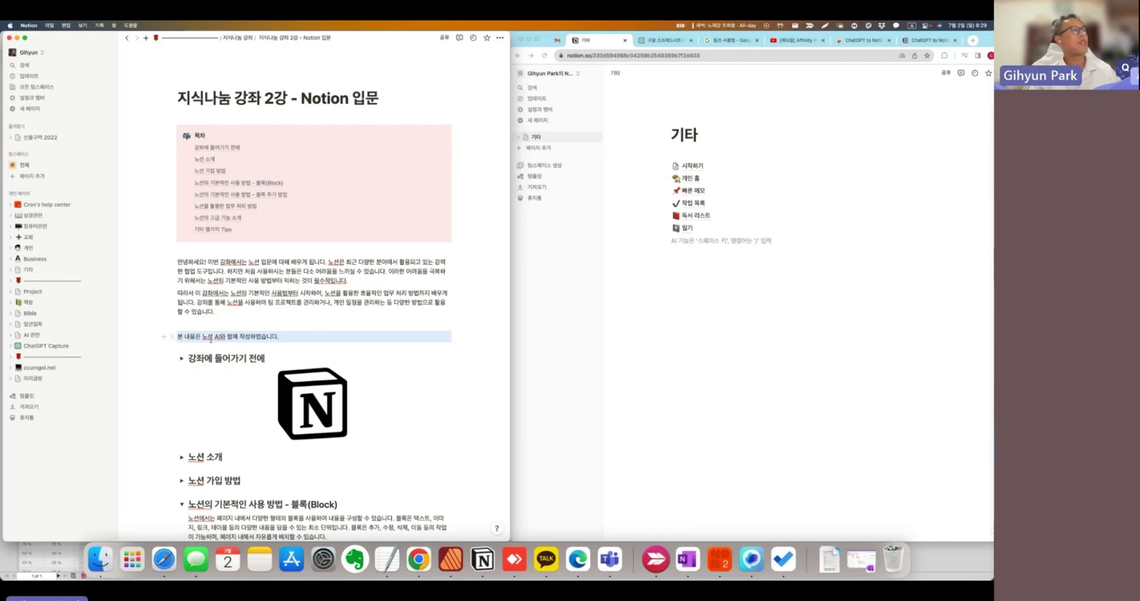
pyautogui.moveTo(172, 336); pyautogui.dragTo(176, 117)
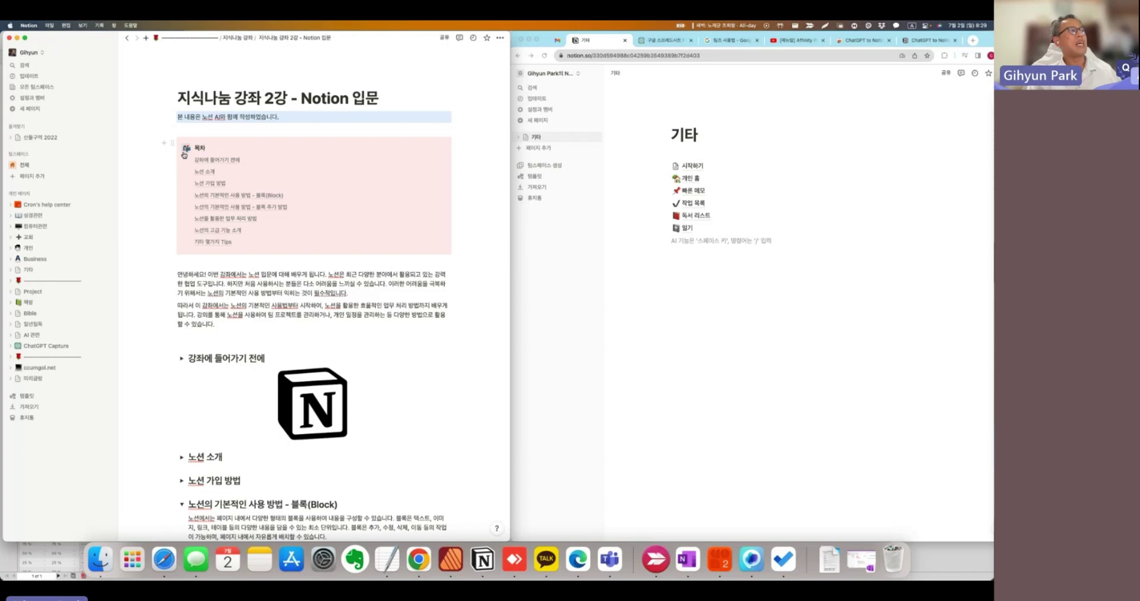
# Step: Select the shortcut table under 각 블록의 단축키 as one block and review the section 노션을 활용한 업무 처리 방법 beneath it
pyautogui.moveTo(171, 148)
pyautogui.mouseDown()
pyautogui.moveTo(172, 160)
pyautogui.moveTo(172, 143)
pyautogui.mouseUp()
pyautogui.moveTo(274, 374)
pyautogui.mouseDown()
pyautogui.moveTo(248, 381)
pyautogui.moveTo(261, 382)
pyautogui.mouseUp()
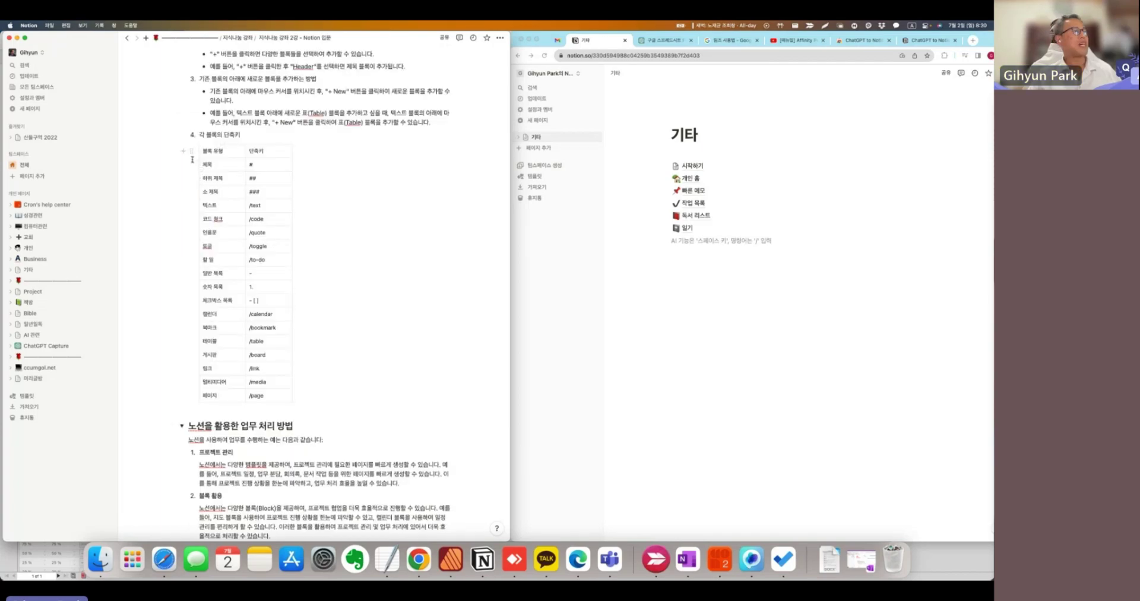
pyautogui.moveTo(191, 151); pyautogui.dragTo(322, 164)
pyautogui.scroll(-4, 325, 303)
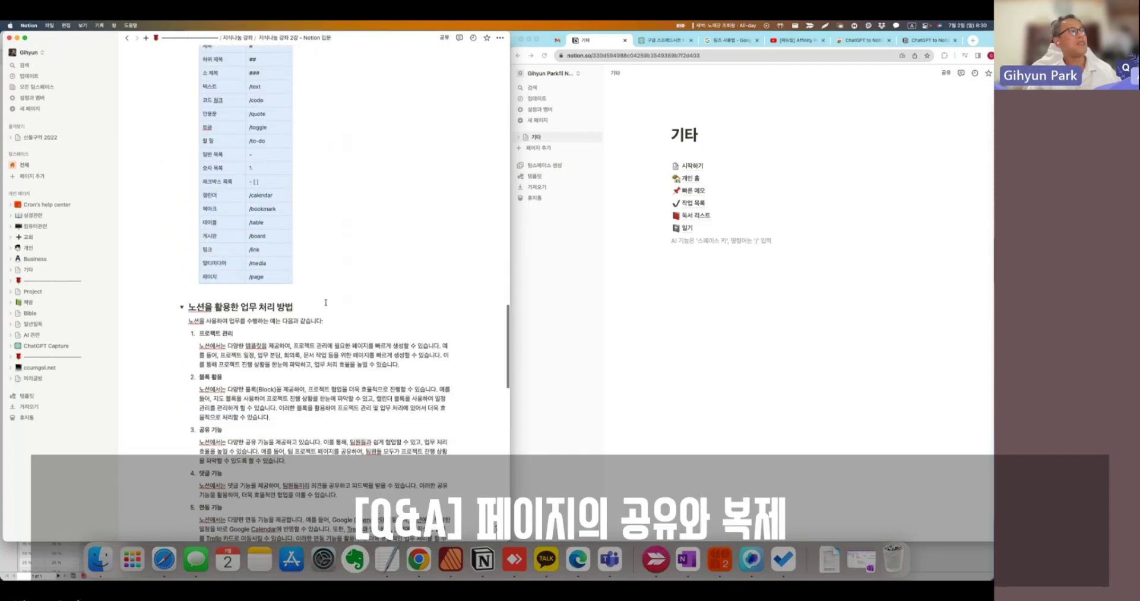
pyautogui.scroll(-1, 325, 303)
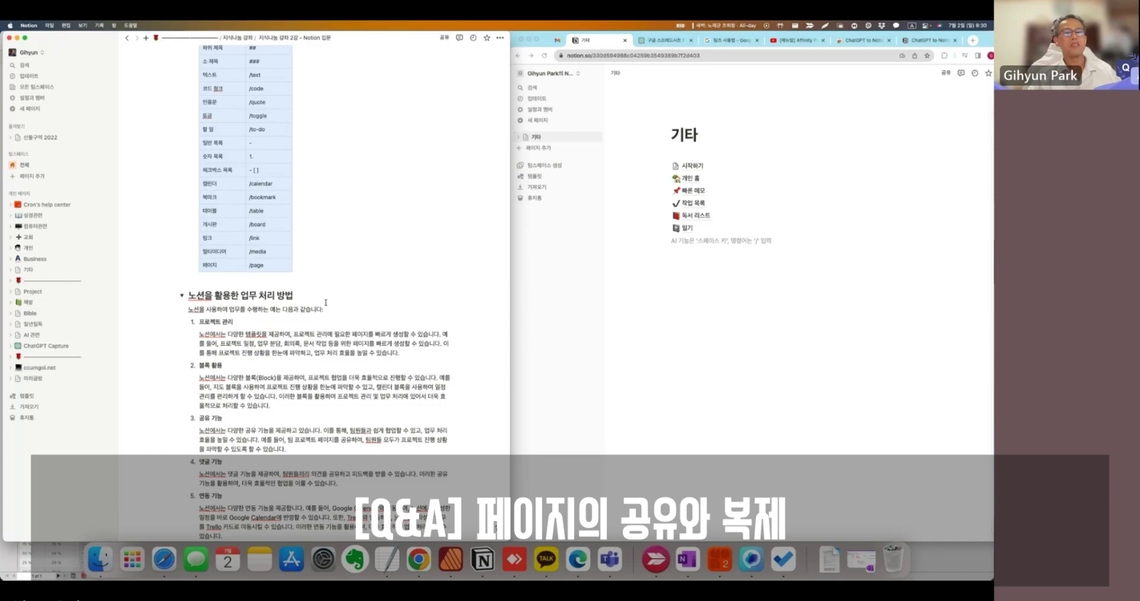
pyautogui.scroll(8, 325, 303)
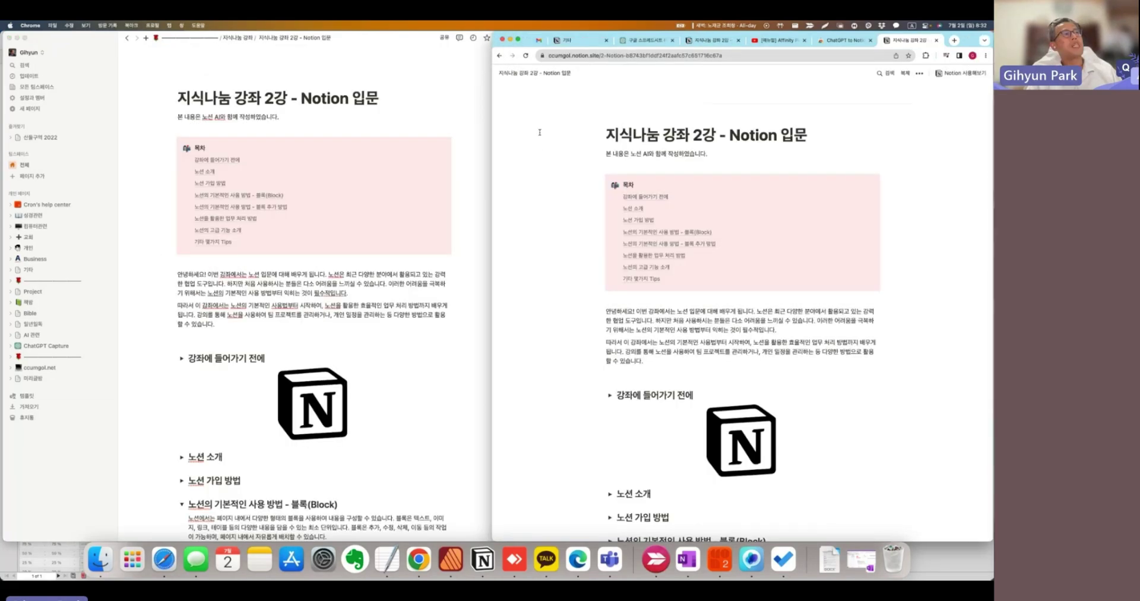
# Step: Duplicate the published page 지식나눔 강좌 2강 - Notion 입문 into the personal workspace in the browser and open the copy
pyautogui.moveTo(539, 132); pyautogui.dragTo(707, 329)
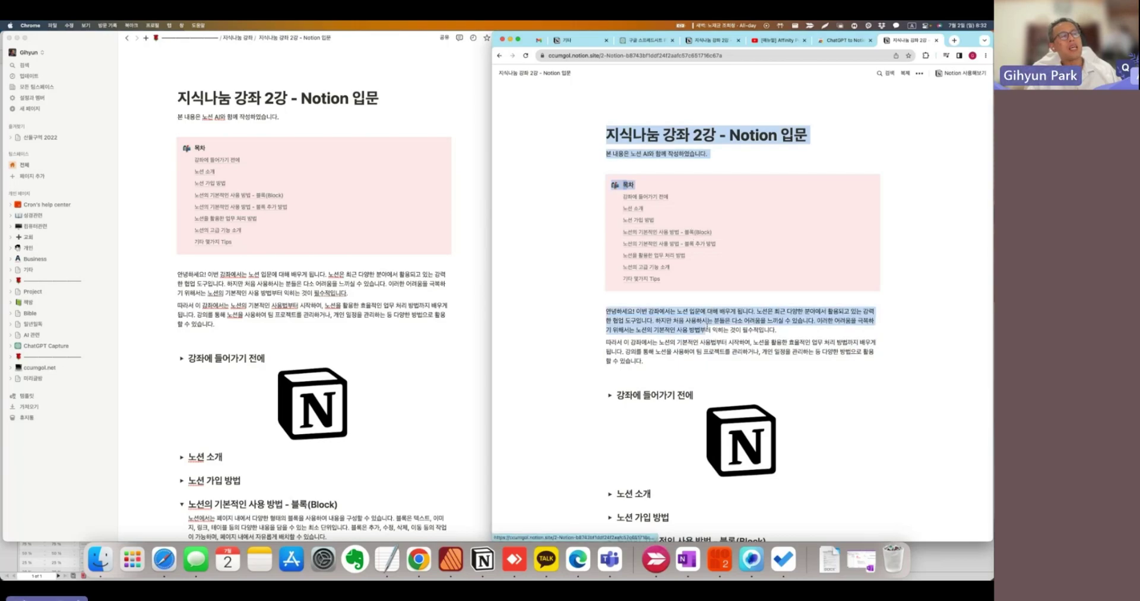
pyautogui.click(601, 315)
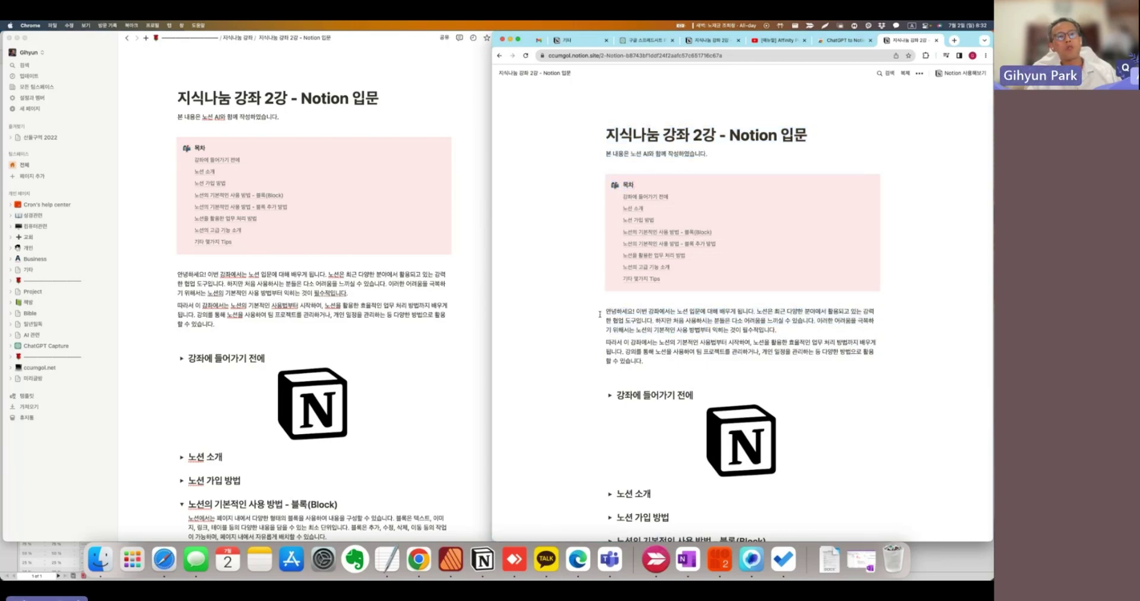
pyautogui.click(907, 74)
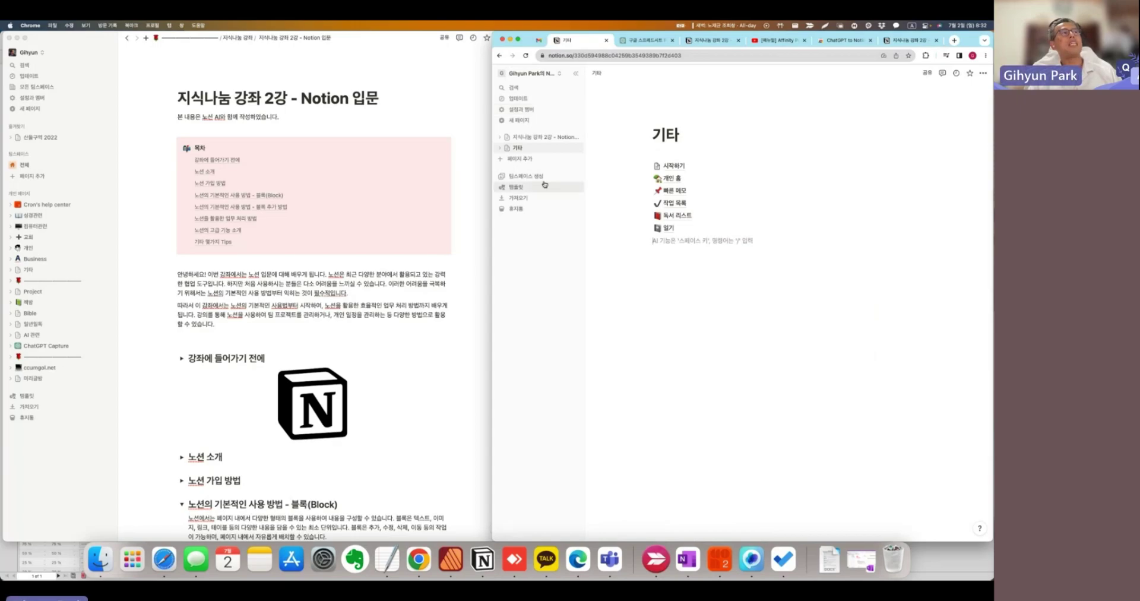
pyautogui.click(535, 138)
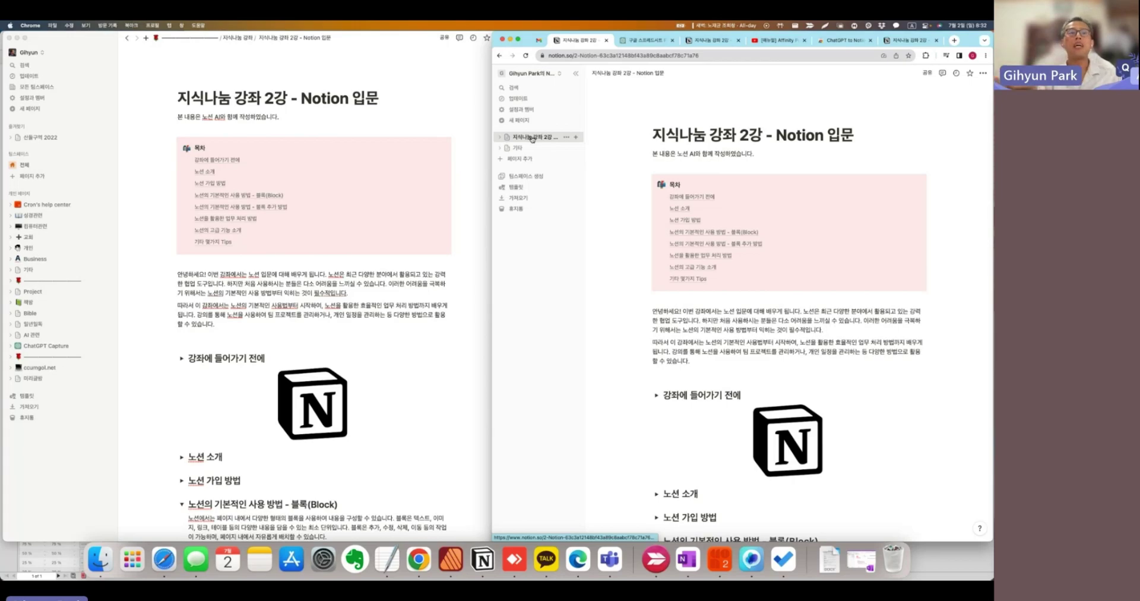
# Step: Review the original lecture page's web publishing settings in the Notion desktop app, including the 템플릿 복제 허용 option, and close them
pyautogui.click(444, 37)
pyautogui.click(444, 37)
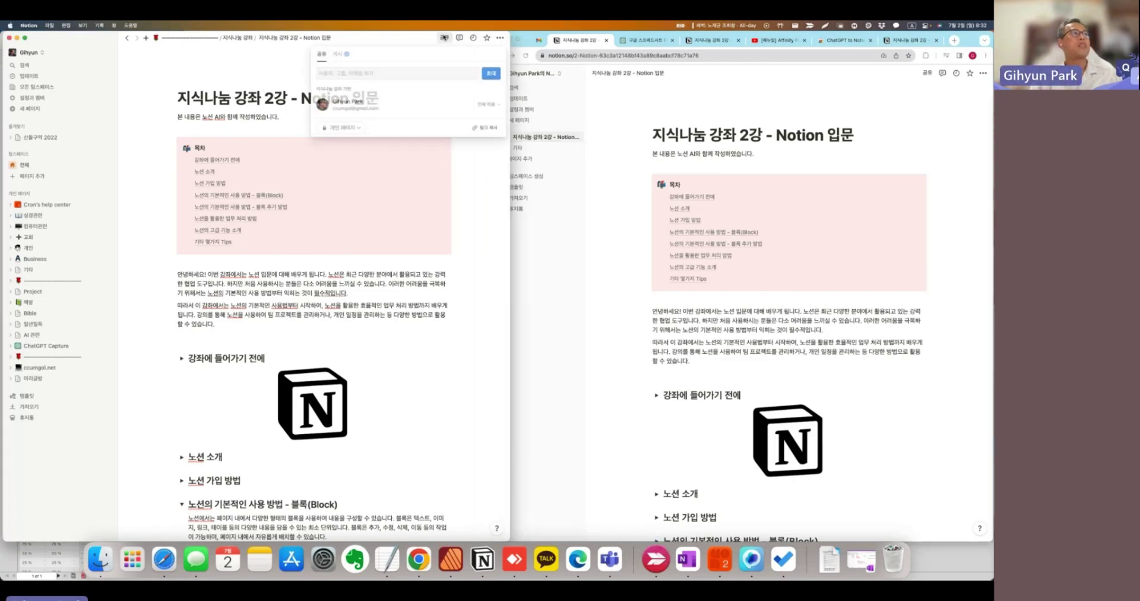
pyautogui.click(343, 55)
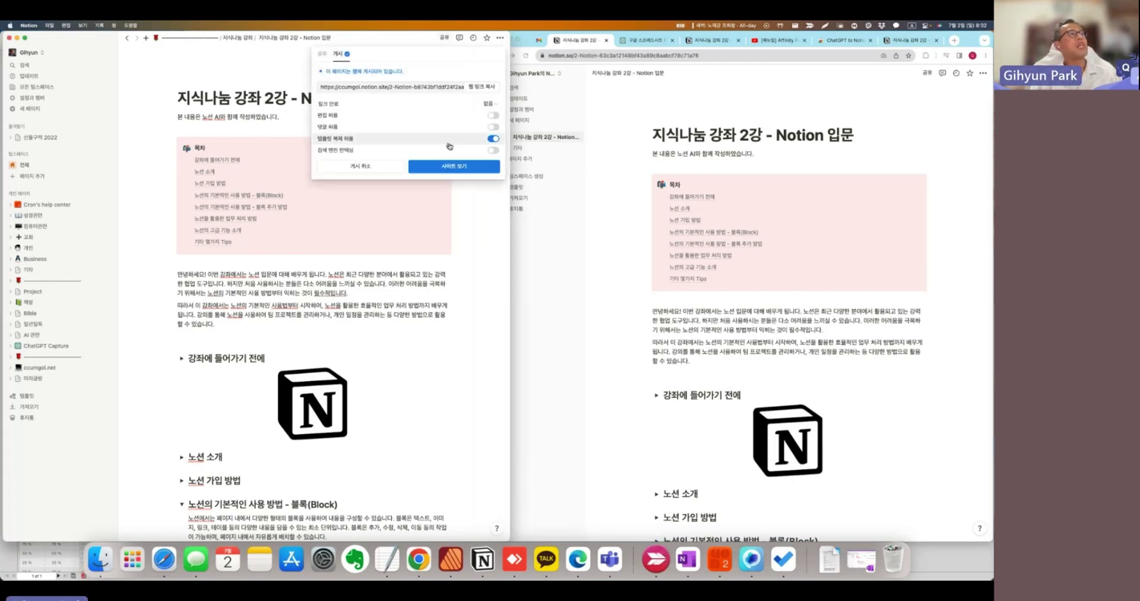
pyautogui.moveTo(343, 140)
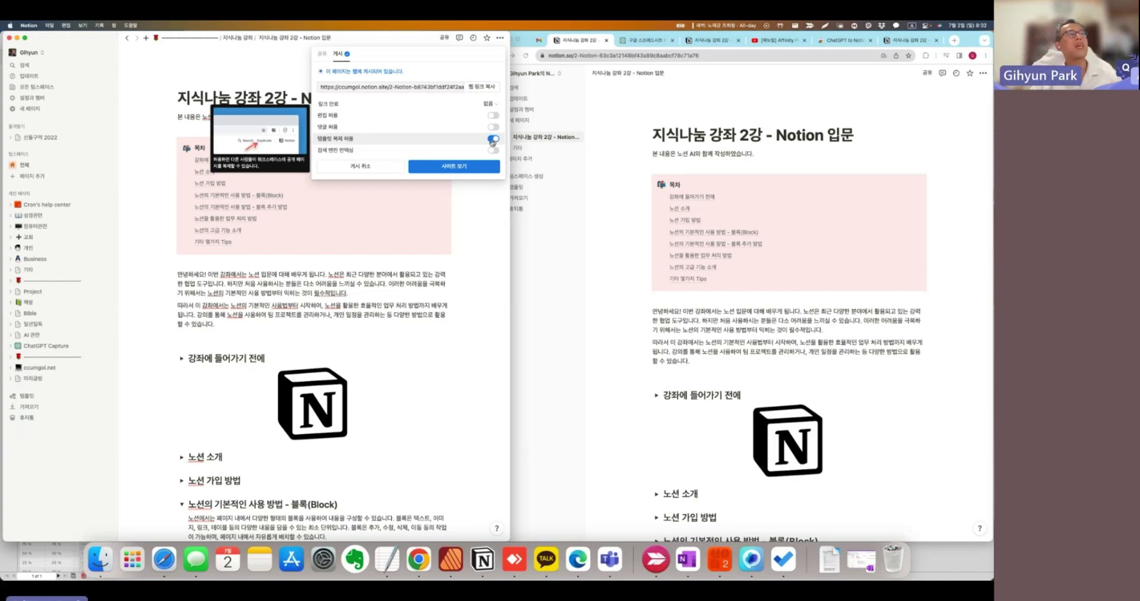
pyautogui.click(488, 231)
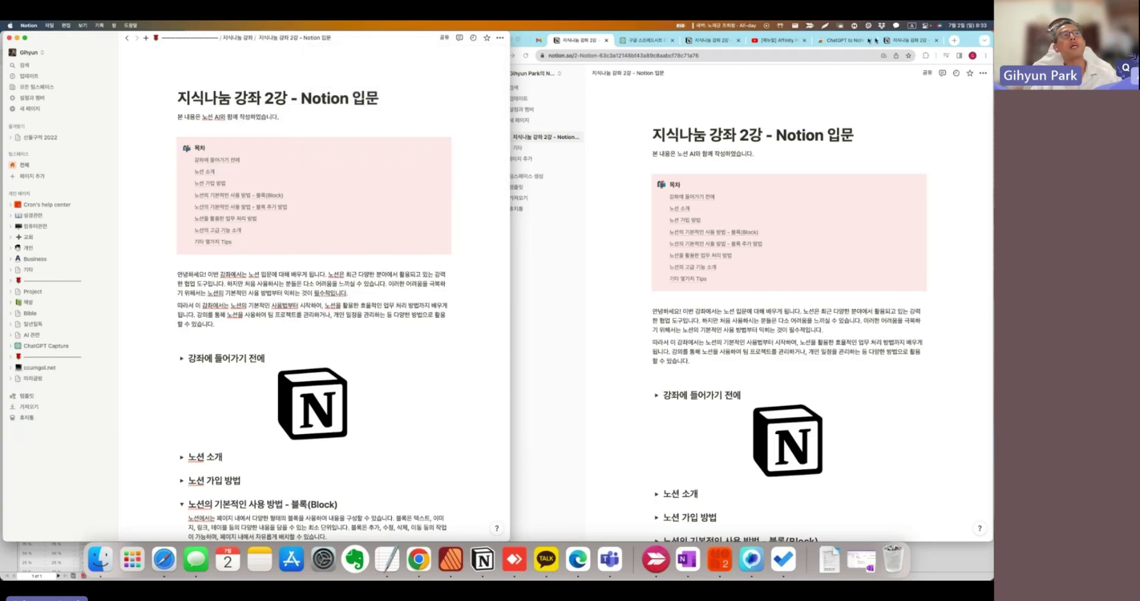
# Step: Open the 빠른 메모 page under 기타 in the browser and examine its Notion 팁 callout alongside the lecture's block list
pyautogui.click(894, 40)
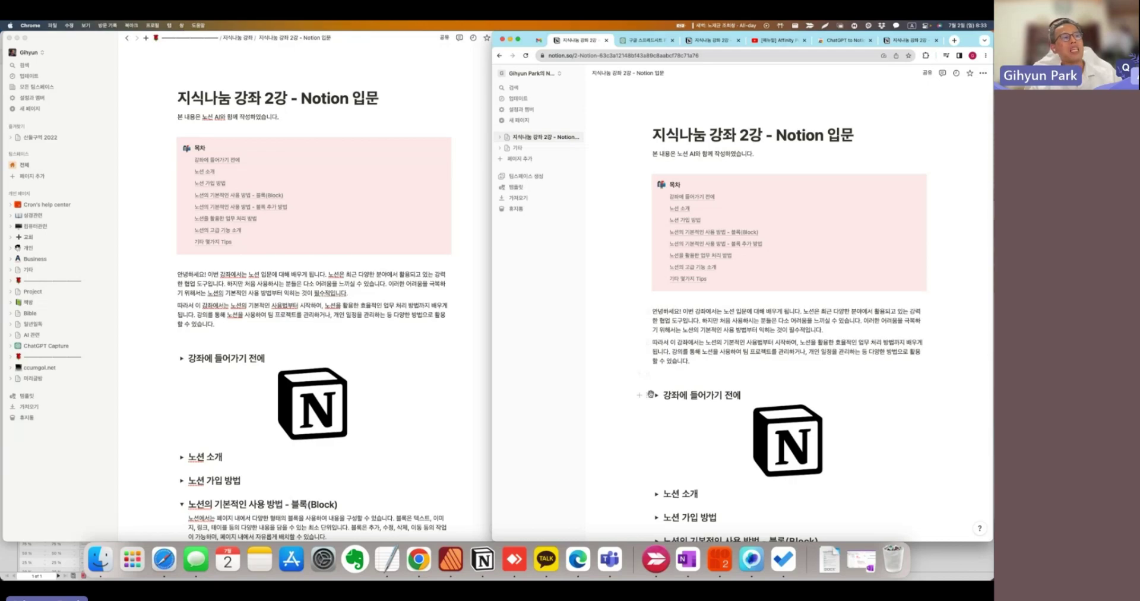
pyautogui.scroll(-5, 650, 394)
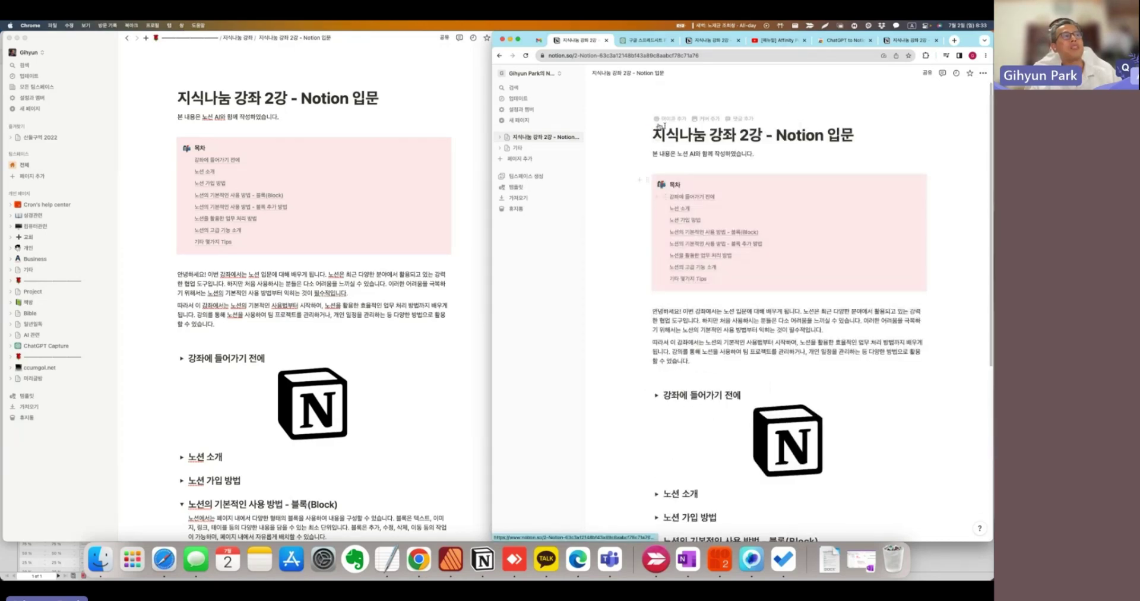
pyautogui.click(518, 148)
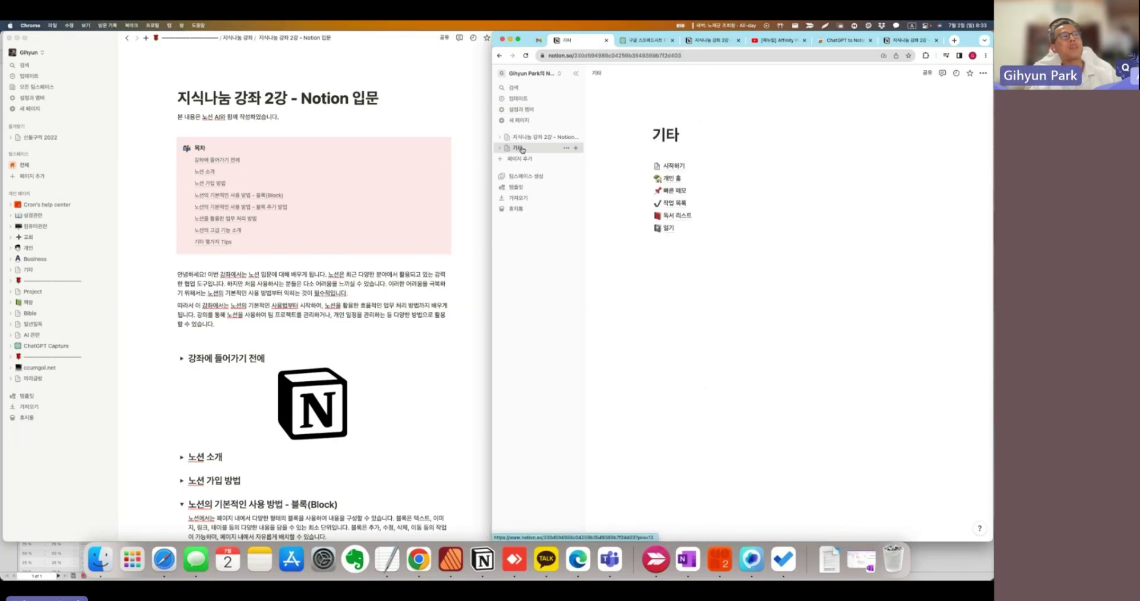
pyautogui.click(668, 178)
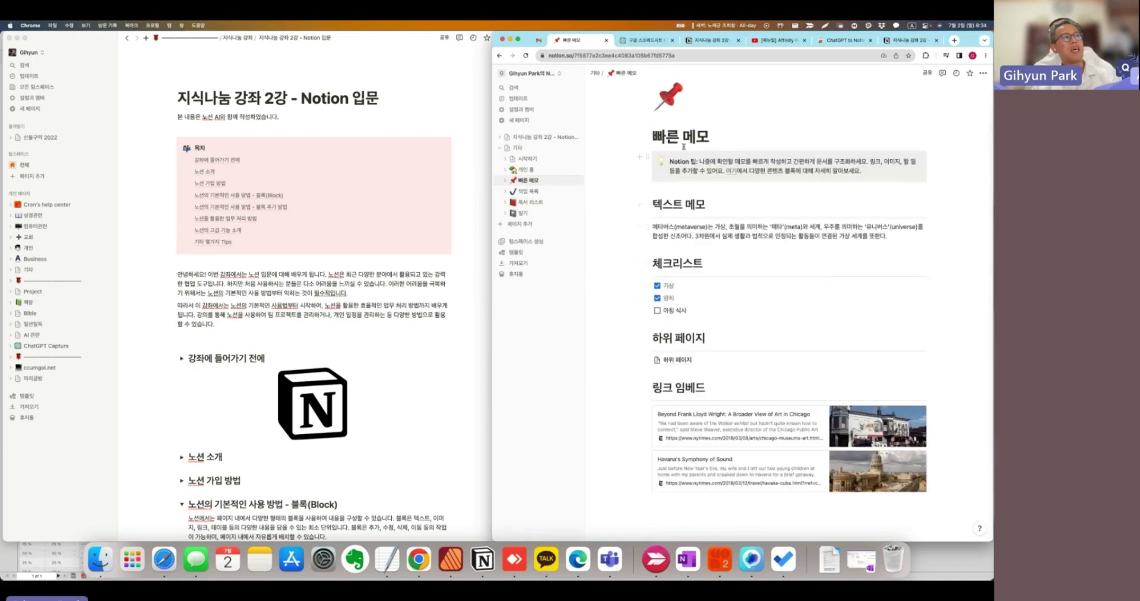
pyautogui.moveTo(647, 158); pyautogui.dragTo(679, 182)
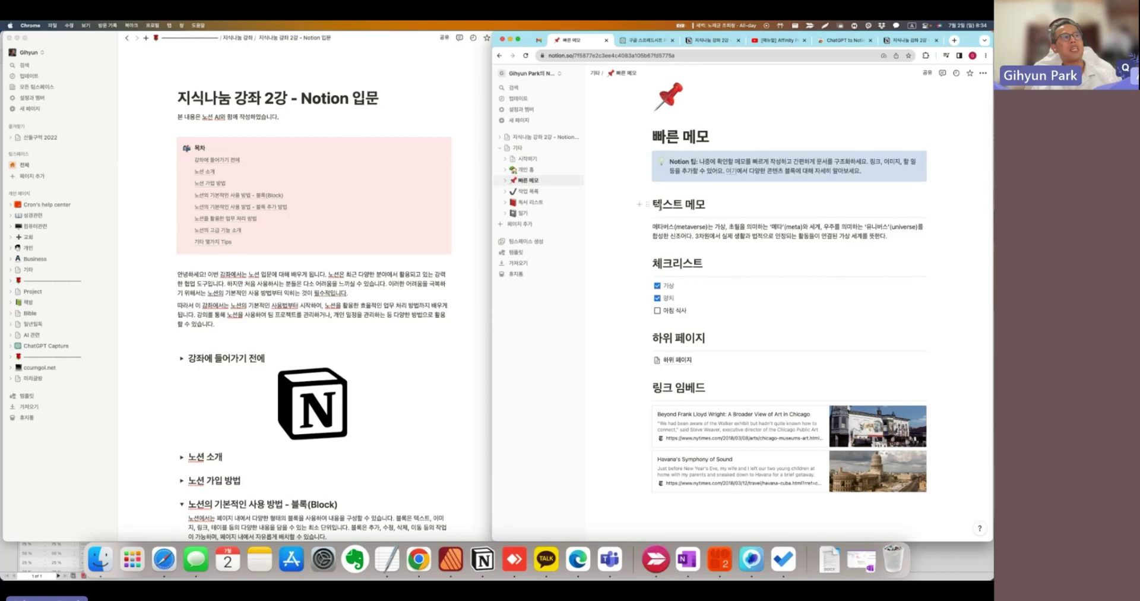
pyautogui.scroll(1, 656, 236)
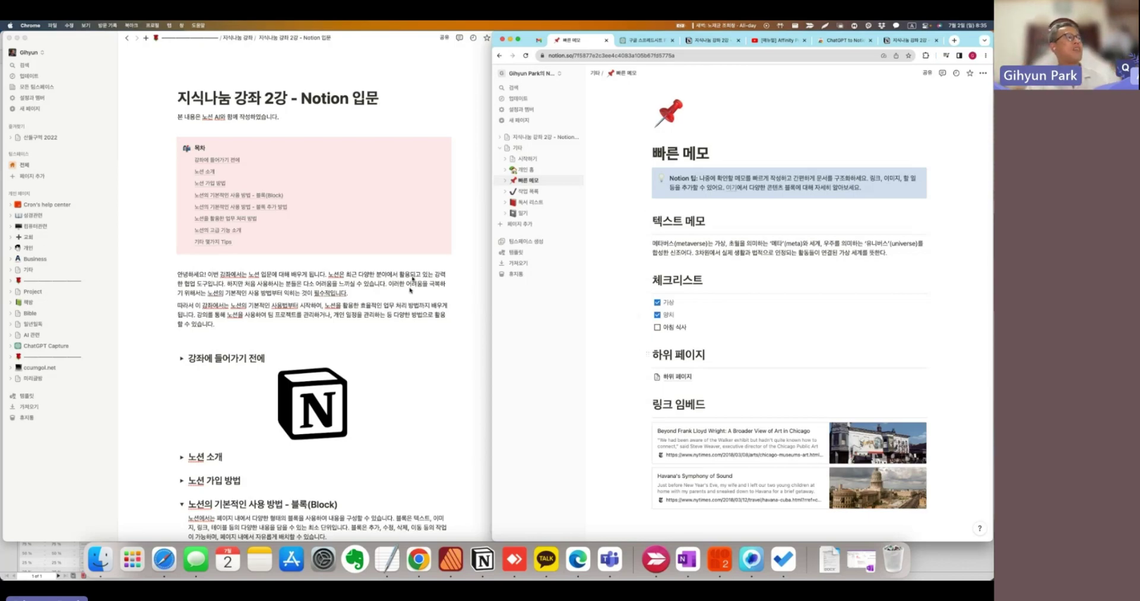
pyautogui.scroll(-20, 322, 338)
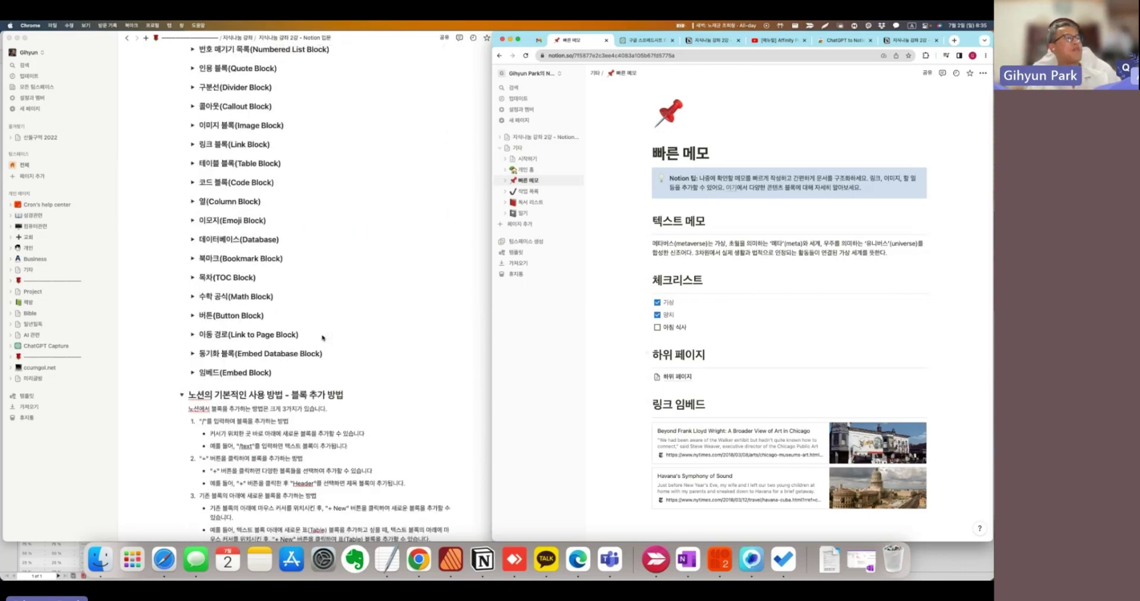
pyautogui.scroll(20, 322, 338)
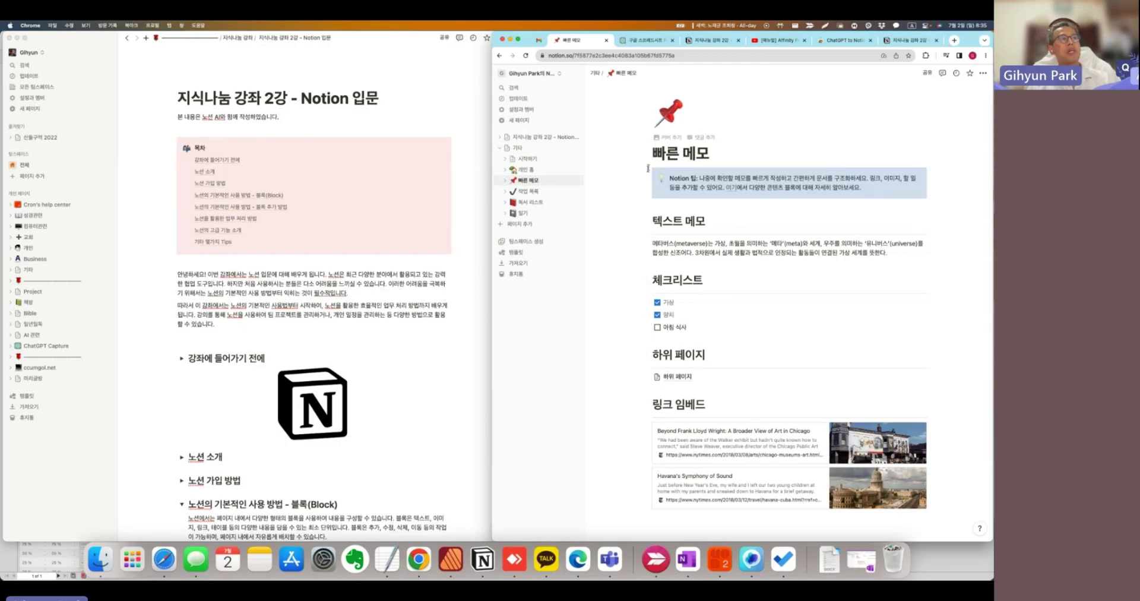
# Step: Turn 빠른 메모 into a shopping list: keep only the checkboxes, title it 시장 볼 것 and replace the item 아침 식사 with 소고기
pyautogui.moveTo(621, 173); pyautogui.dragTo(744, 297)
pyautogui.press('BackSpace')
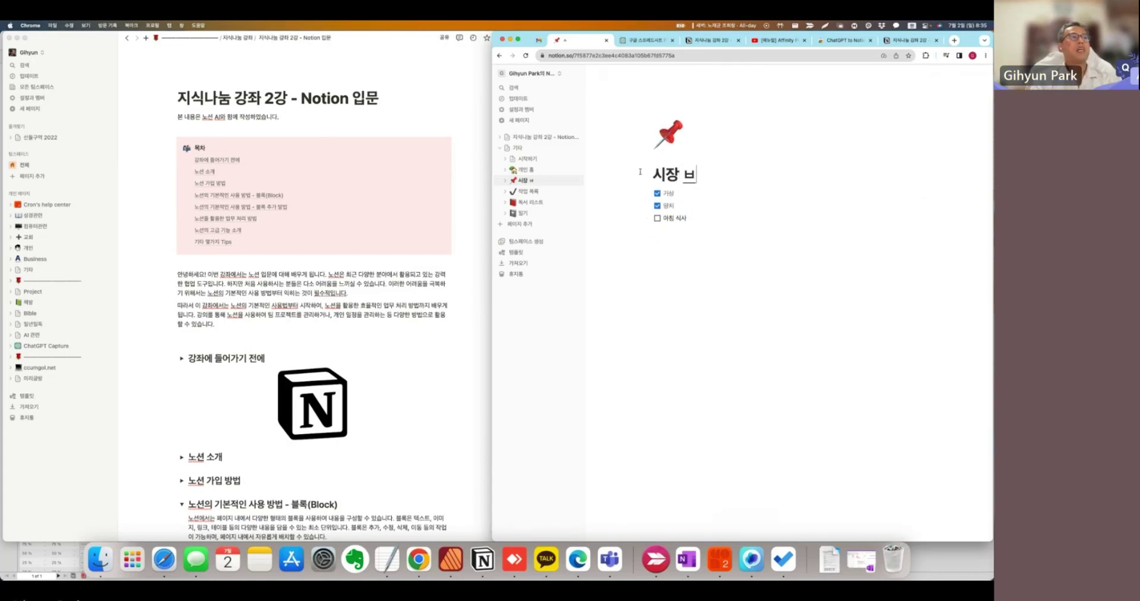
pyautogui.write('볼 것')
pyautogui.write('레')
pyautogui.moveTo(687, 219); pyautogui.dragTo(659, 219)
pyautogui.write('소고기')
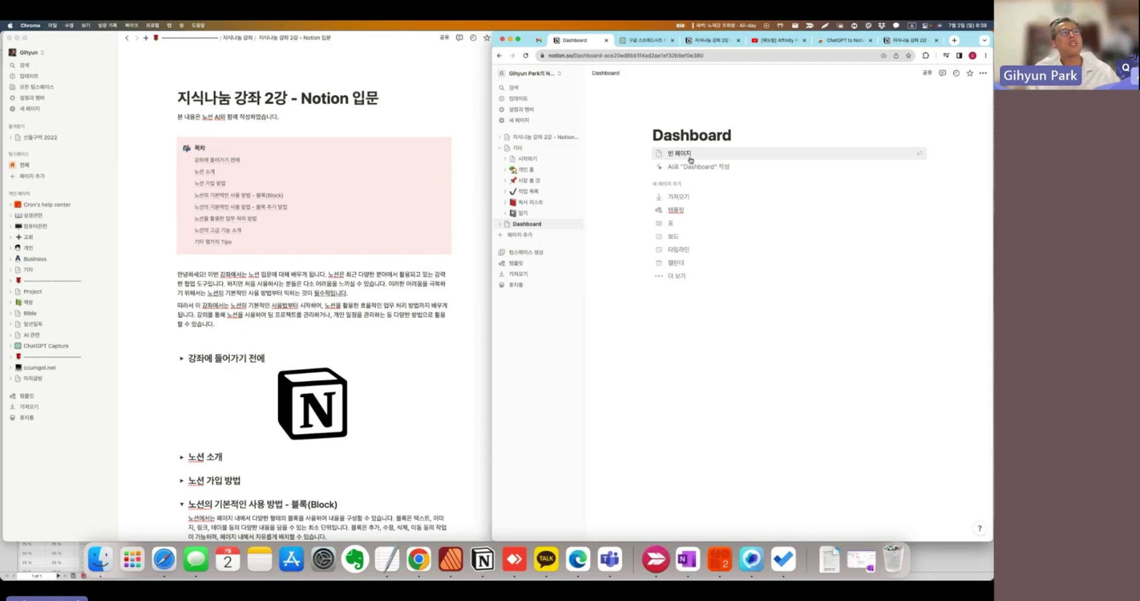
# Step: Open the 개인 홈 page and its 영화 리스트 subpage, and expand 개인 홈 in the page tree
pyautogui.click(525, 169)
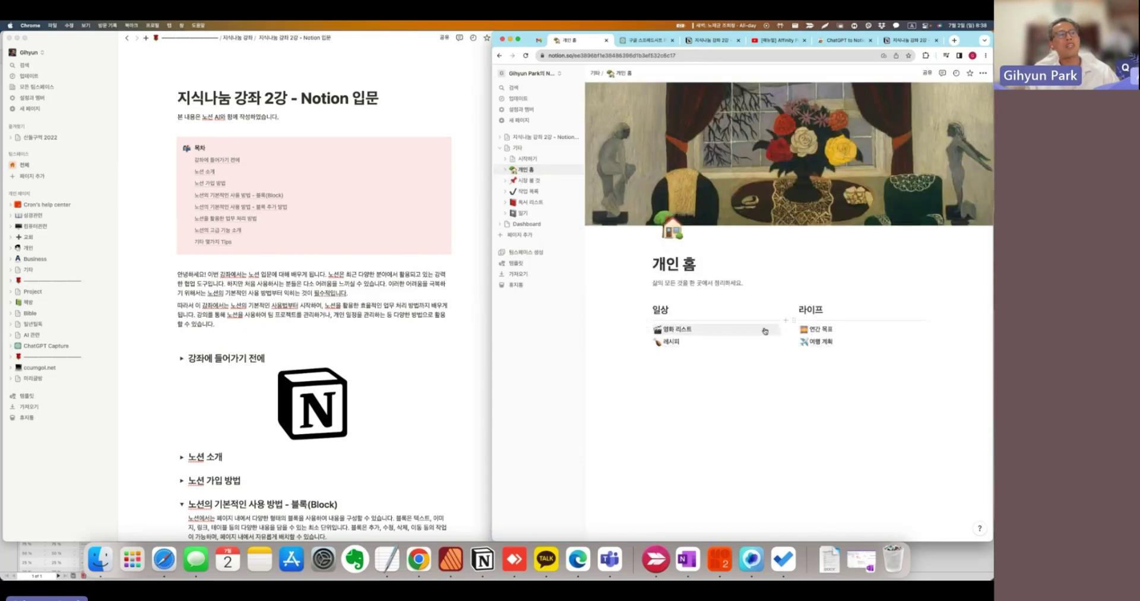
pyautogui.click(680, 330)
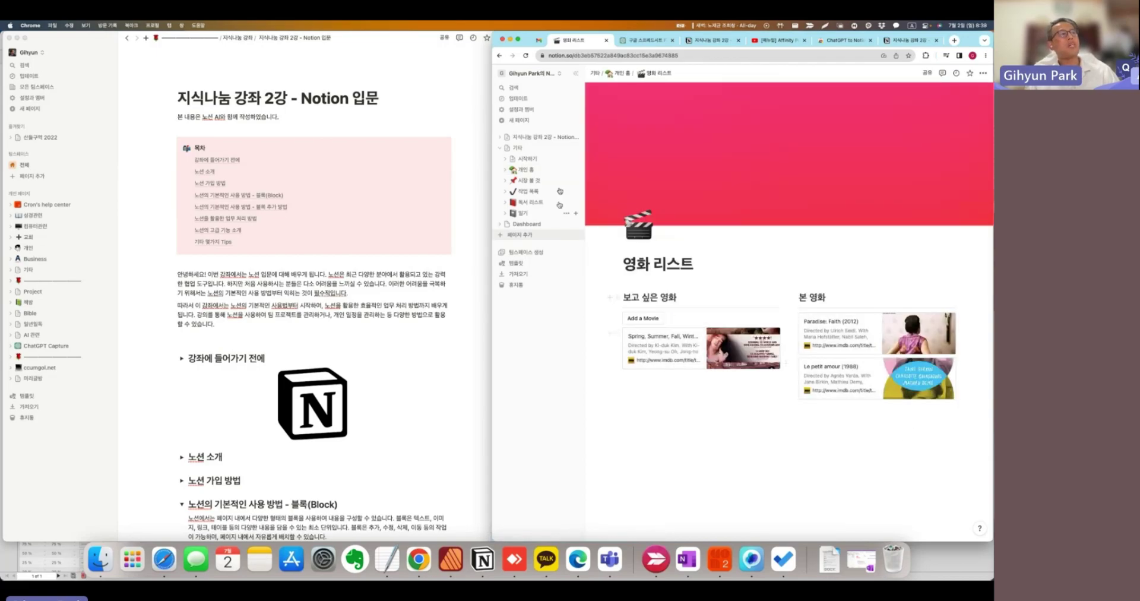
pyautogui.click(504, 170)
# Step: Expand the ccumgol.net page in the Notion desktop app, review its contents, and view its subpages 글모음 and 성경 Infographic
pyautogui.click(13, 371)
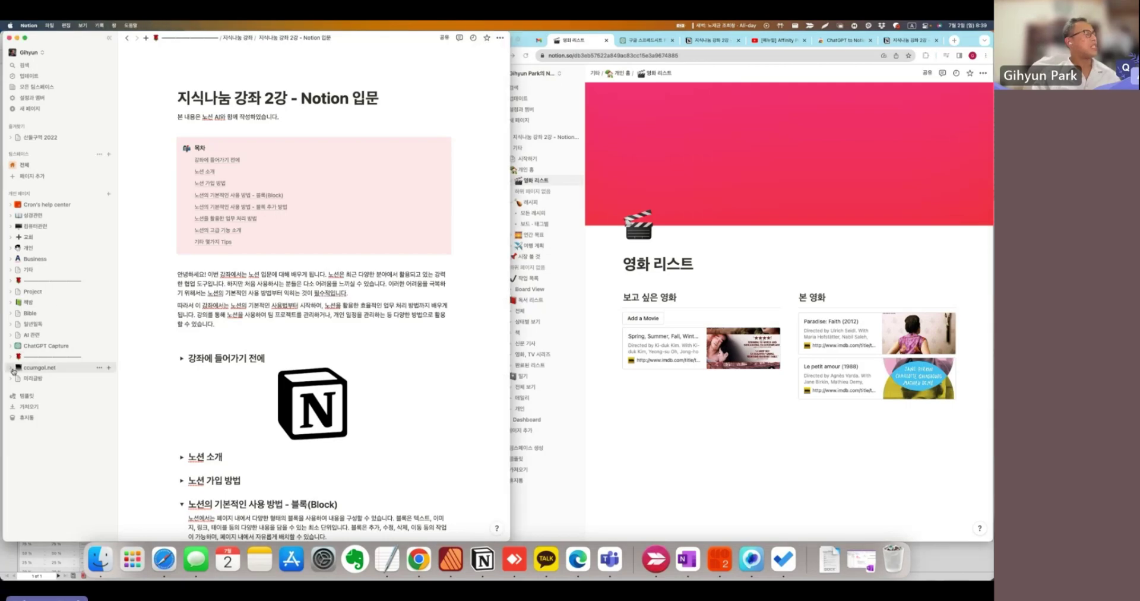
pyautogui.click(13, 368)
pyautogui.click(39, 367)
pyautogui.scroll(-5, 282, 413)
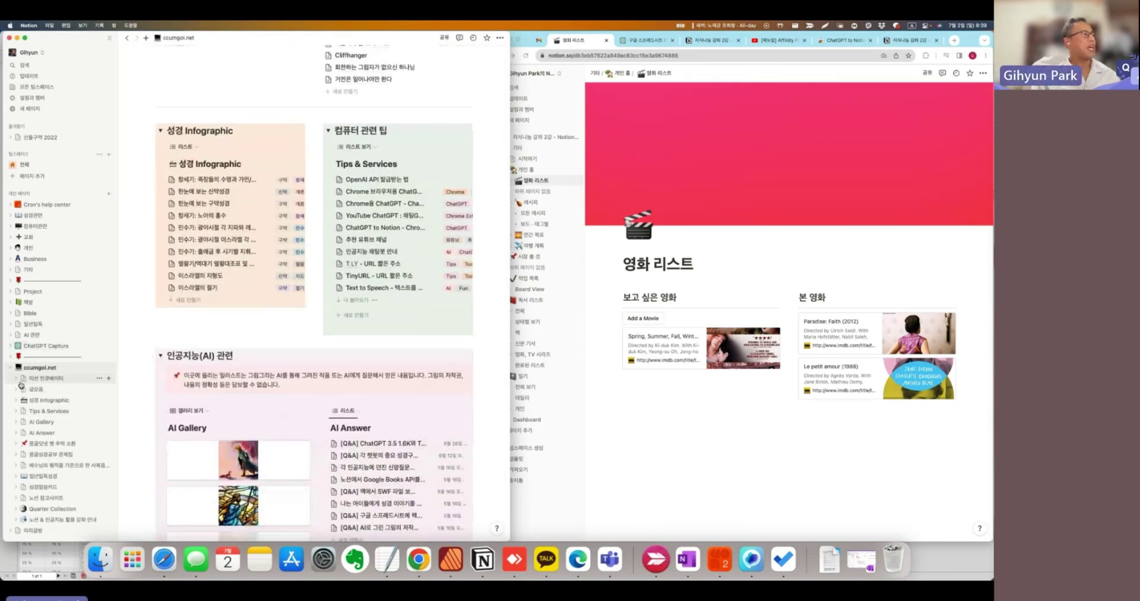
pyautogui.click(39, 378)
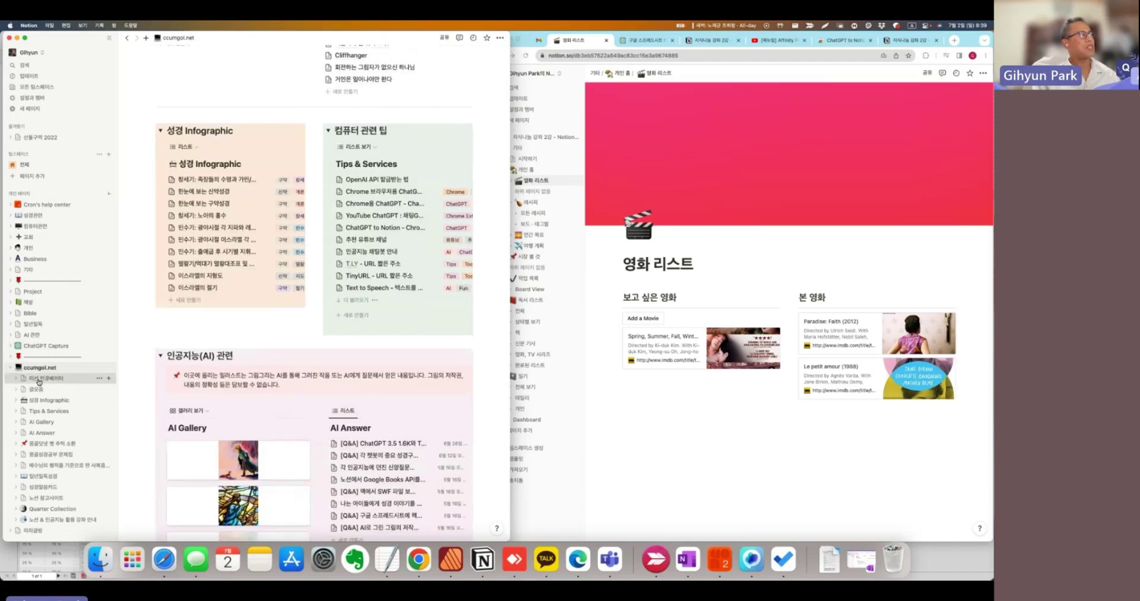
pyautogui.click(36, 389)
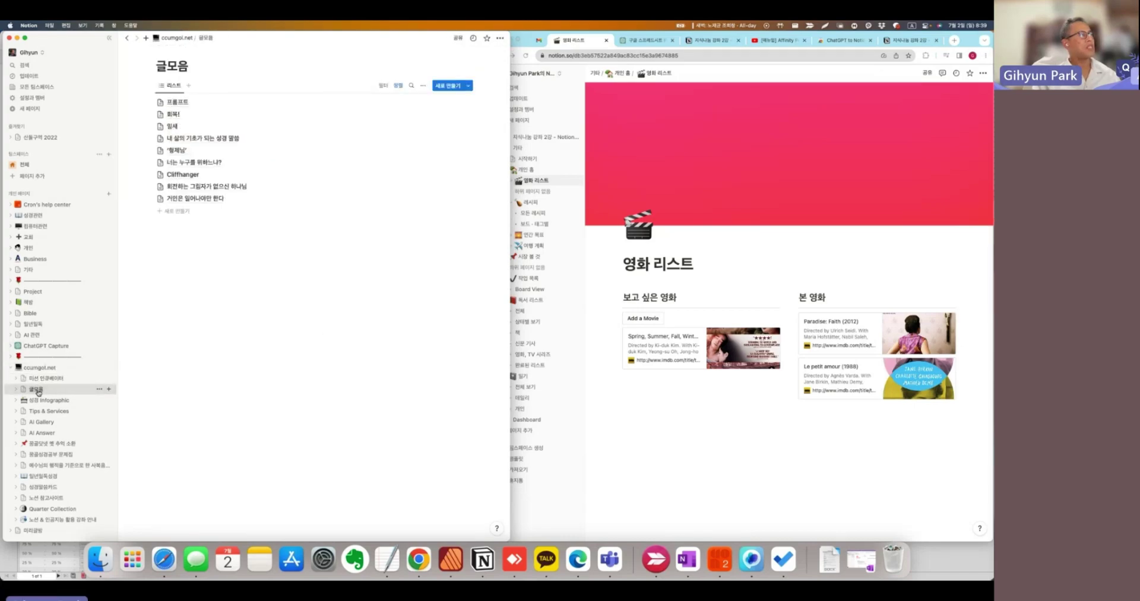
pyautogui.click(51, 402)
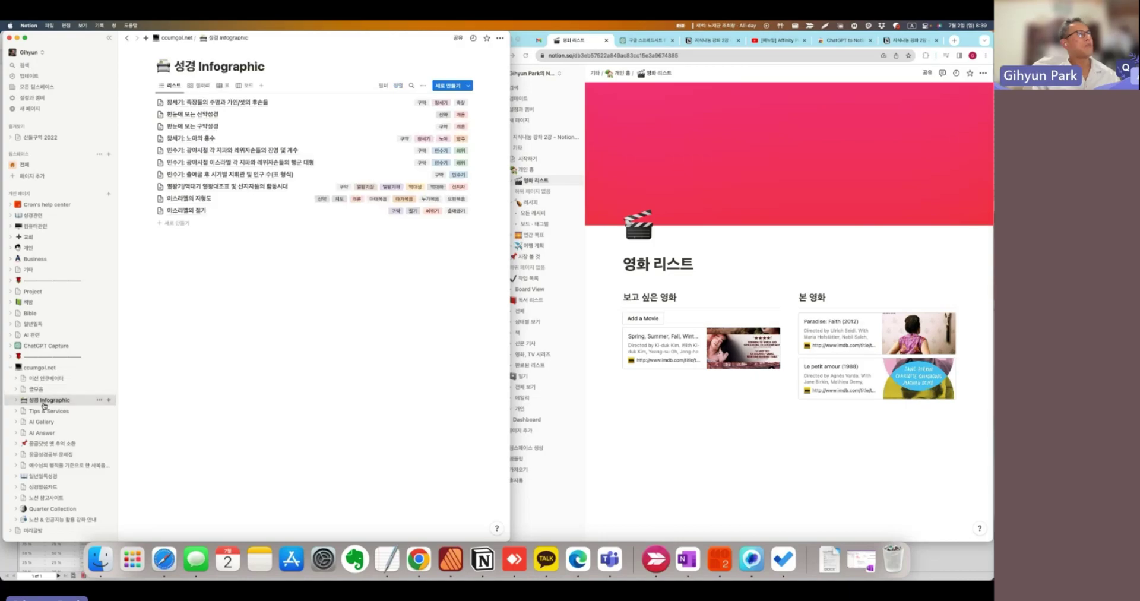
# Step: View the ccumgol.net subpages from Tips & Services through 일년일독성경, and return to the main ccumgol.net page to review its contents
pyautogui.click(49, 412)
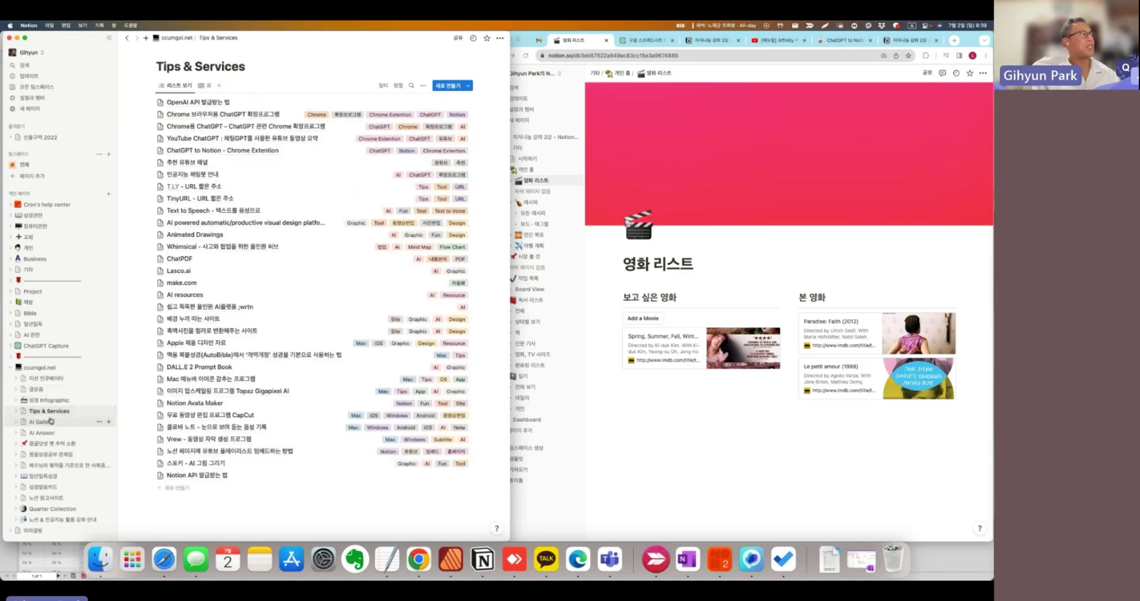
pyautogui.click(45, 422)
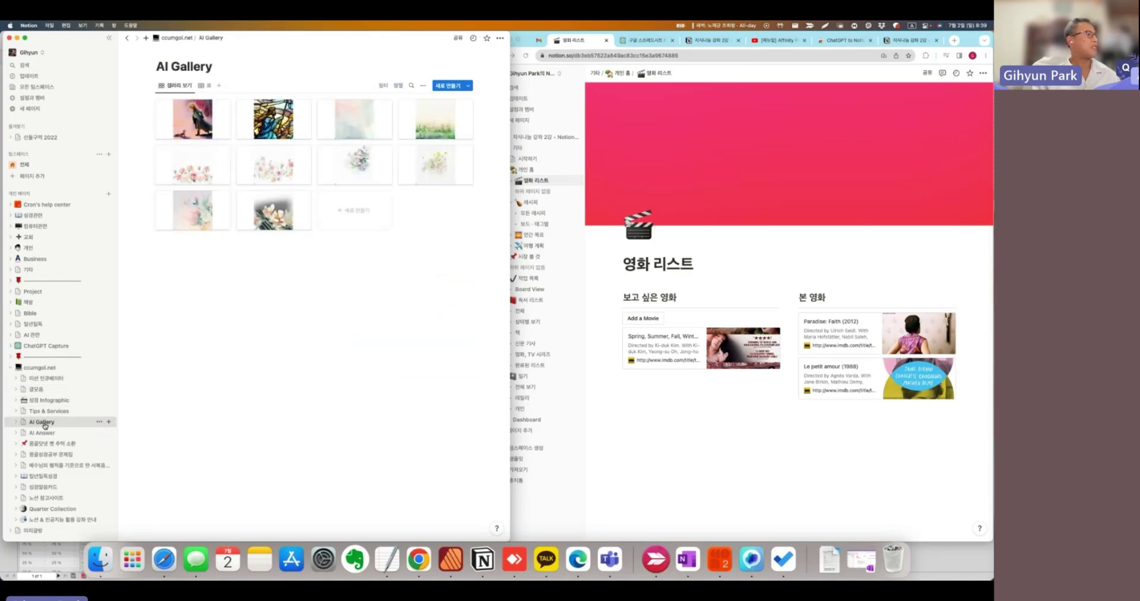
pyautogui.click(47, 433)
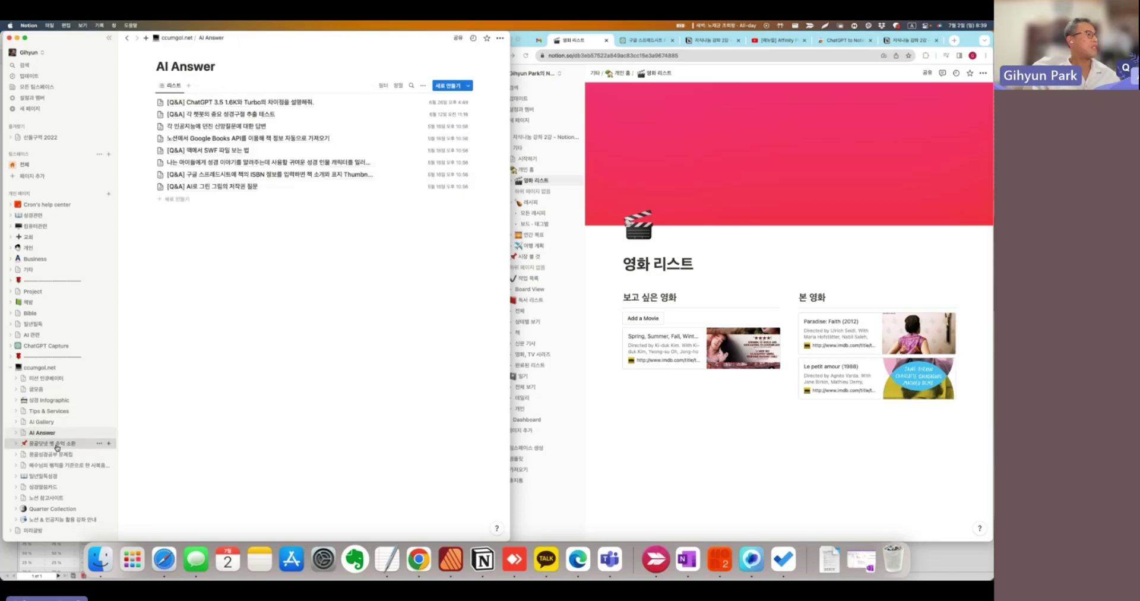
pyautogui.click(53, 444)
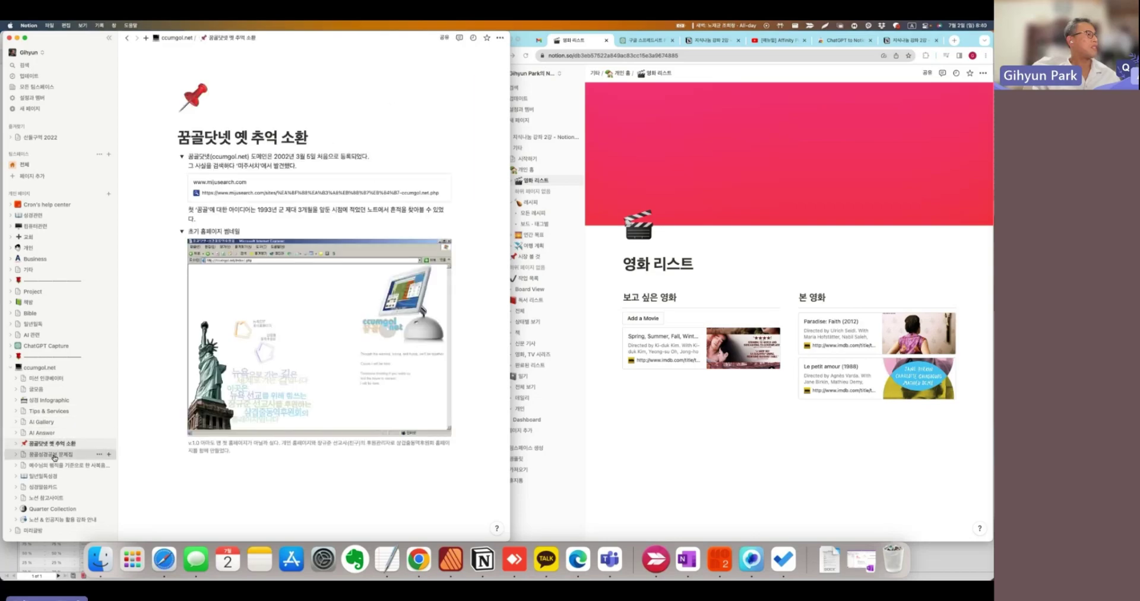
pyautogui.click(54, 455)
pyautogui.click(48, 466)
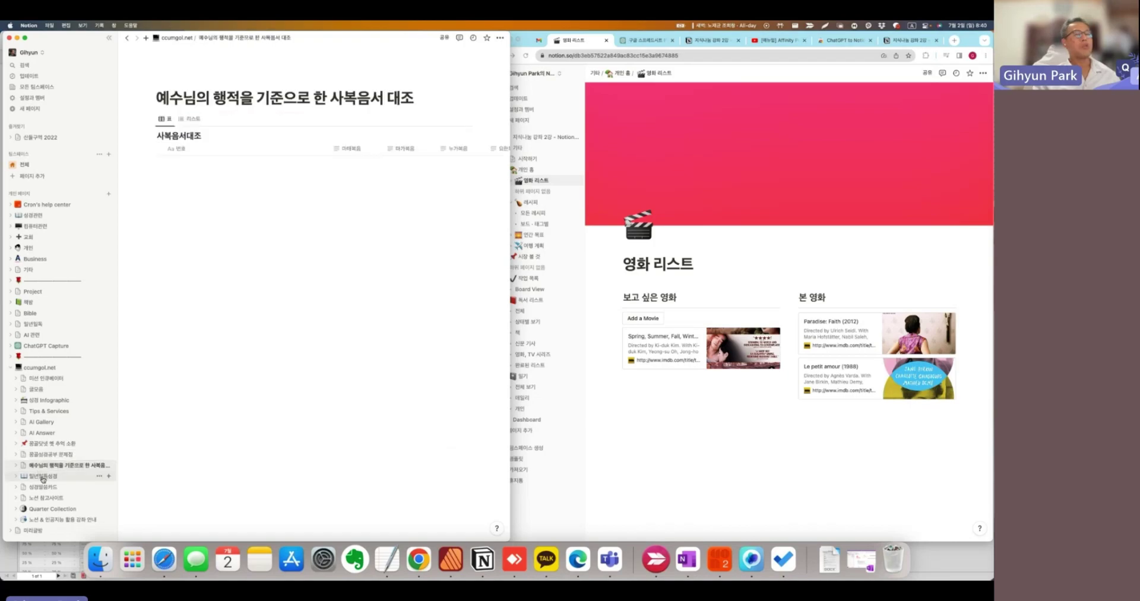
pyautogui.click(43, 477)
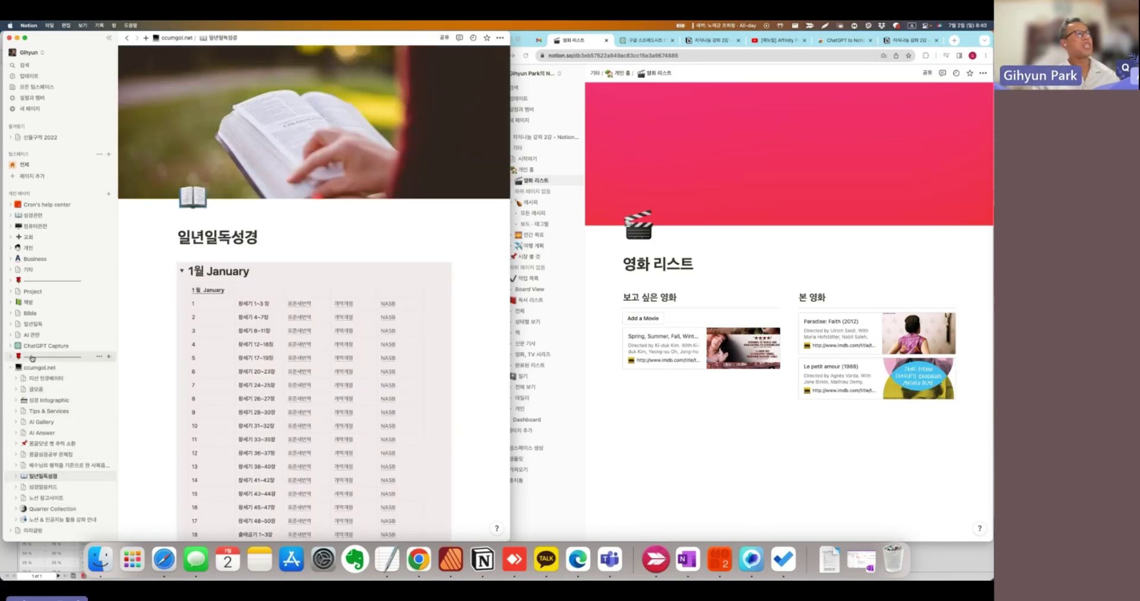
pyautogui.click(32, 367)
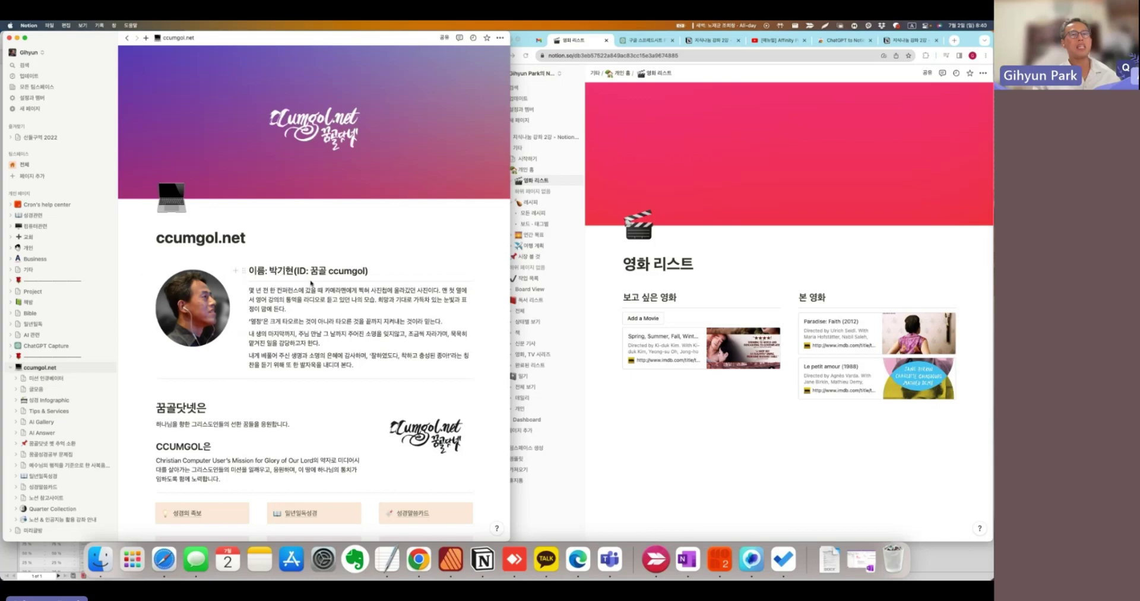
pyautogui.scroll(-5, 311, 277)
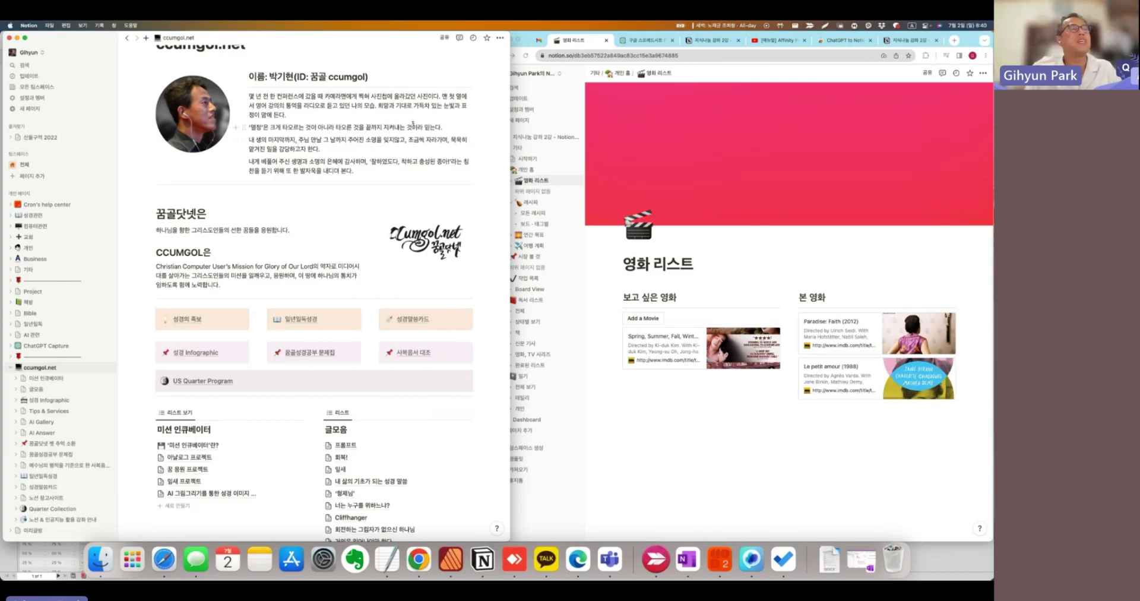
# Step: Switch to Notion in Chrome, open the Dashboard page, and collapse 시장 볼 것, 레시피 and 영화 리스트 in the page tree
pyautogui.click(776, 479)
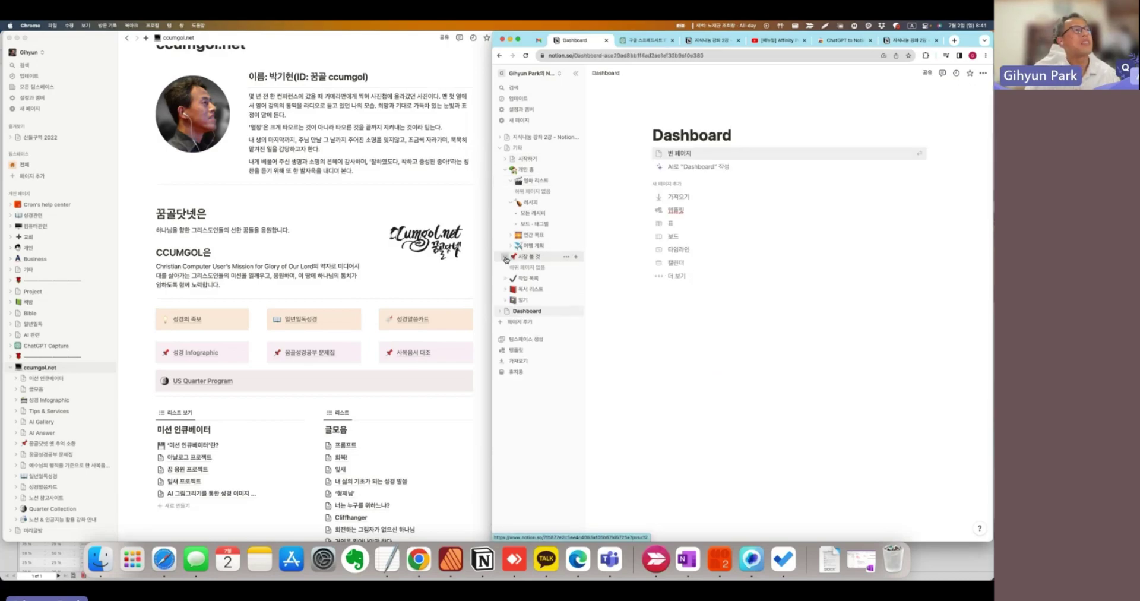
pyautogui.click(505, 257)
pyautogui.click(510, 203)
pyautogui.click(513, 181)
# Step: Write 개인, 가정, 교회 and 회사 as separate lines on the Dashboard page, and collapse 개인 홈 in the page tree
pyautogui.click(671, 153)
pyautogui.write('개인')
pyautogui.press('Return')
pyautogui.write('가정')
pyautogui.press('Return')
pyautogui.write('공회')
pyautogui.press('Return')
pyautogui.write('회사')
pyautogui.press('Return')
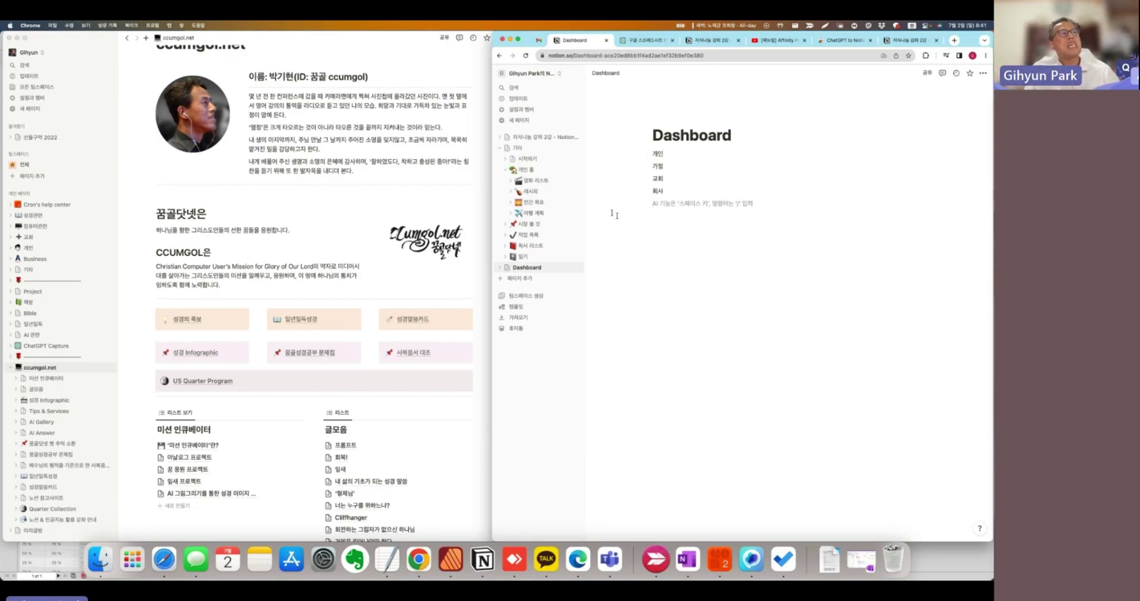
pyautogui.click(505, 170)
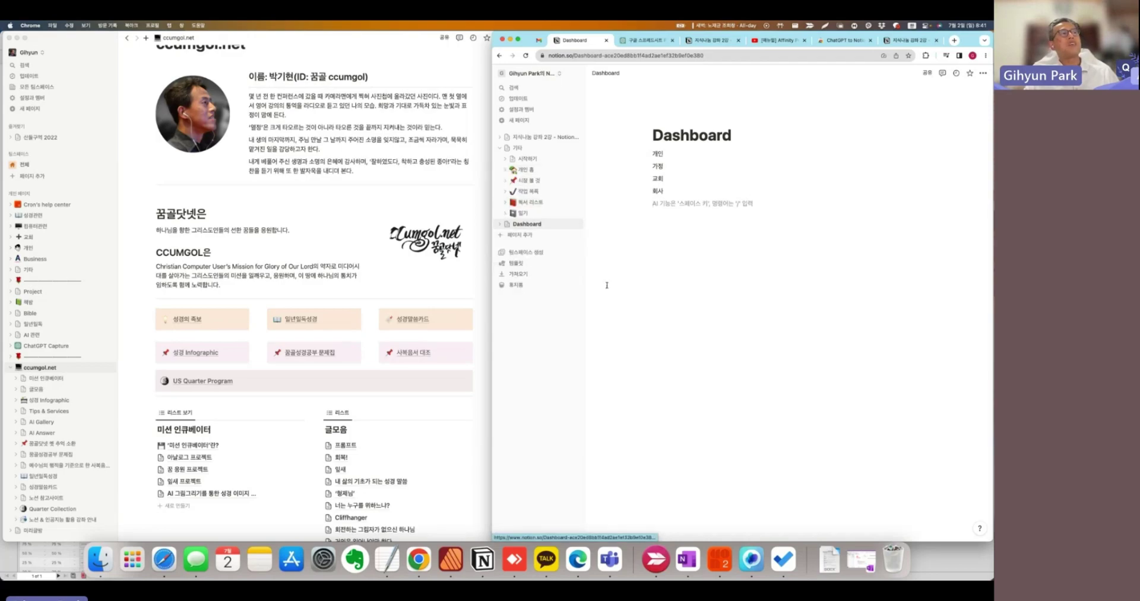